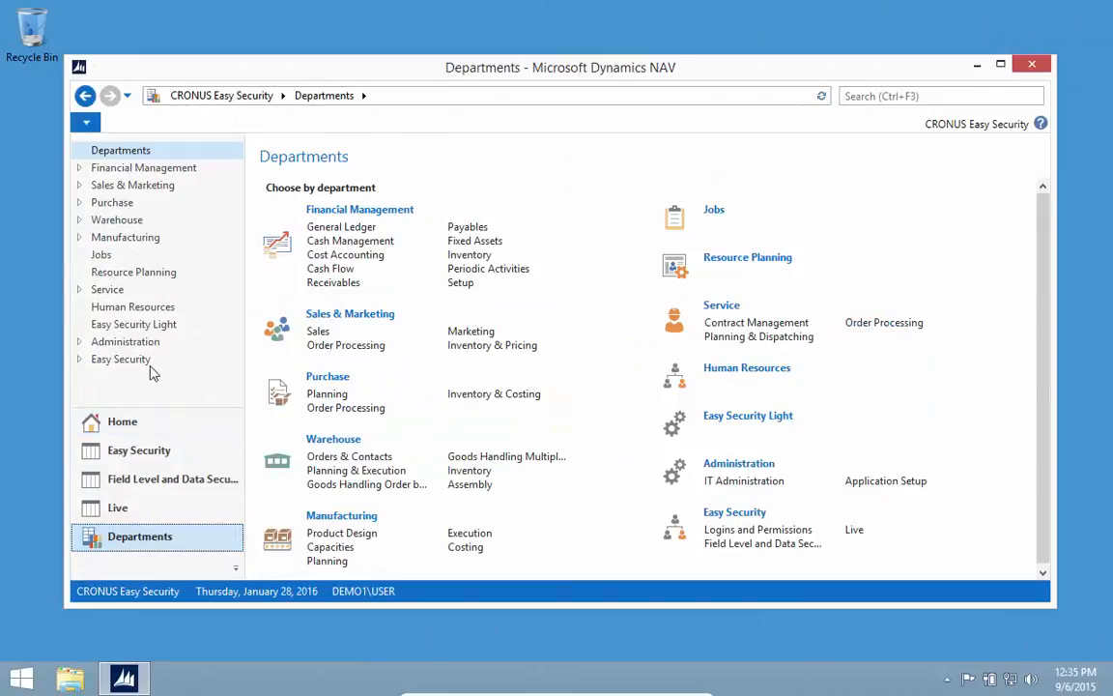
- Open the Easy Security Logins list and update the access controls and summary permissions of the already selected login
click(126, 361)
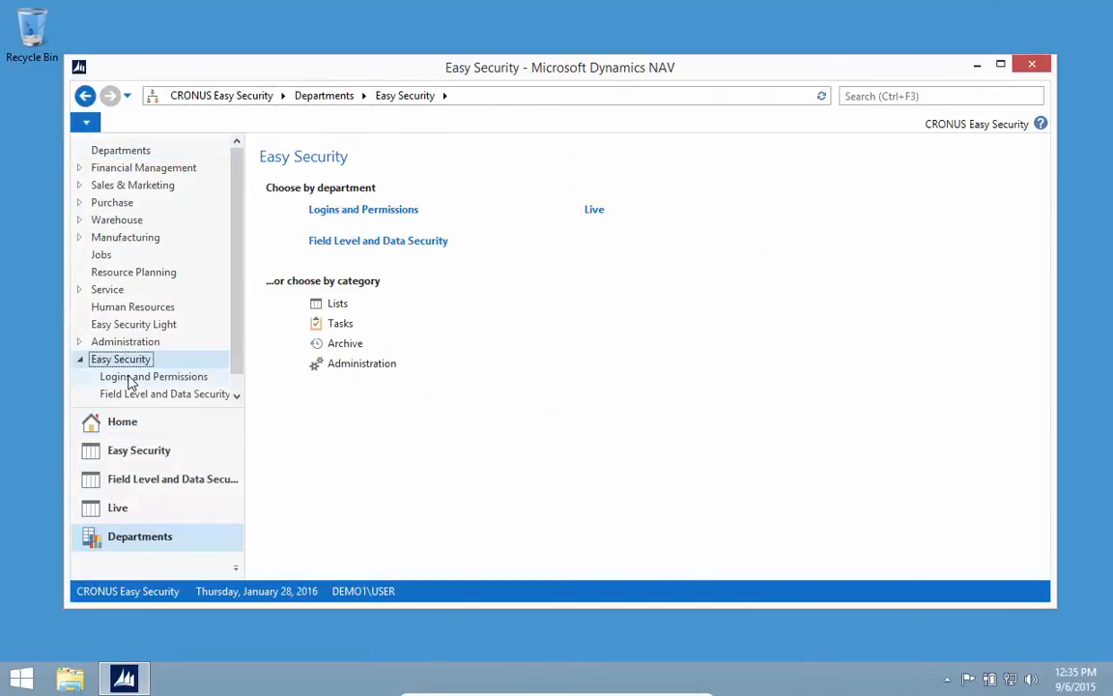
click(131, 380)
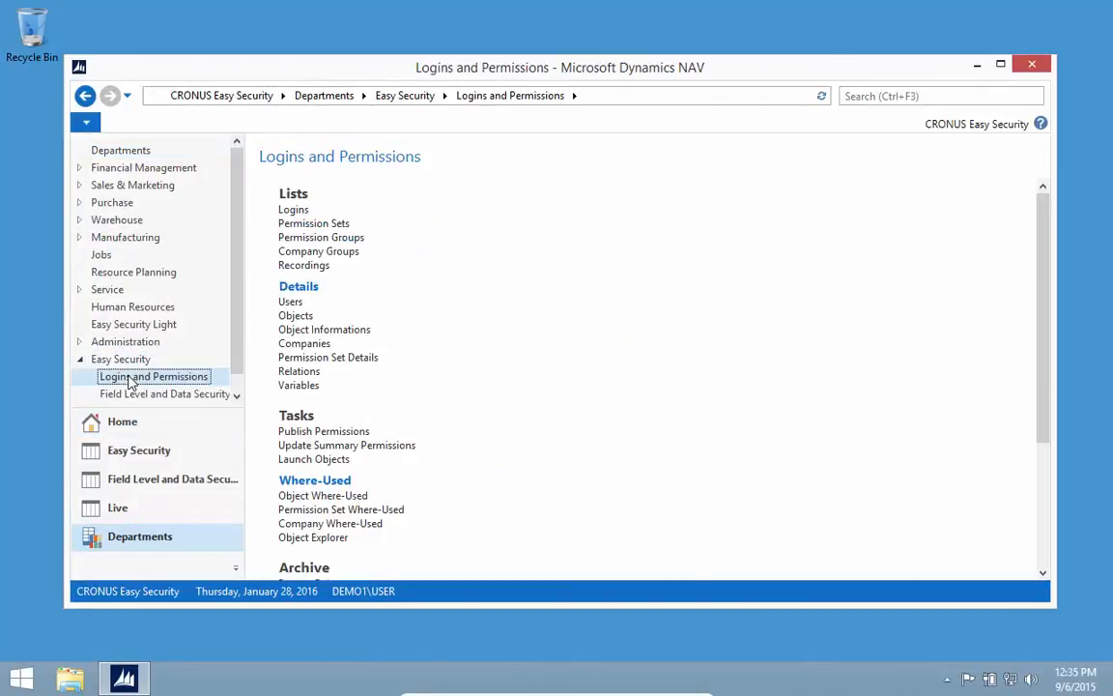
click(293, 211)
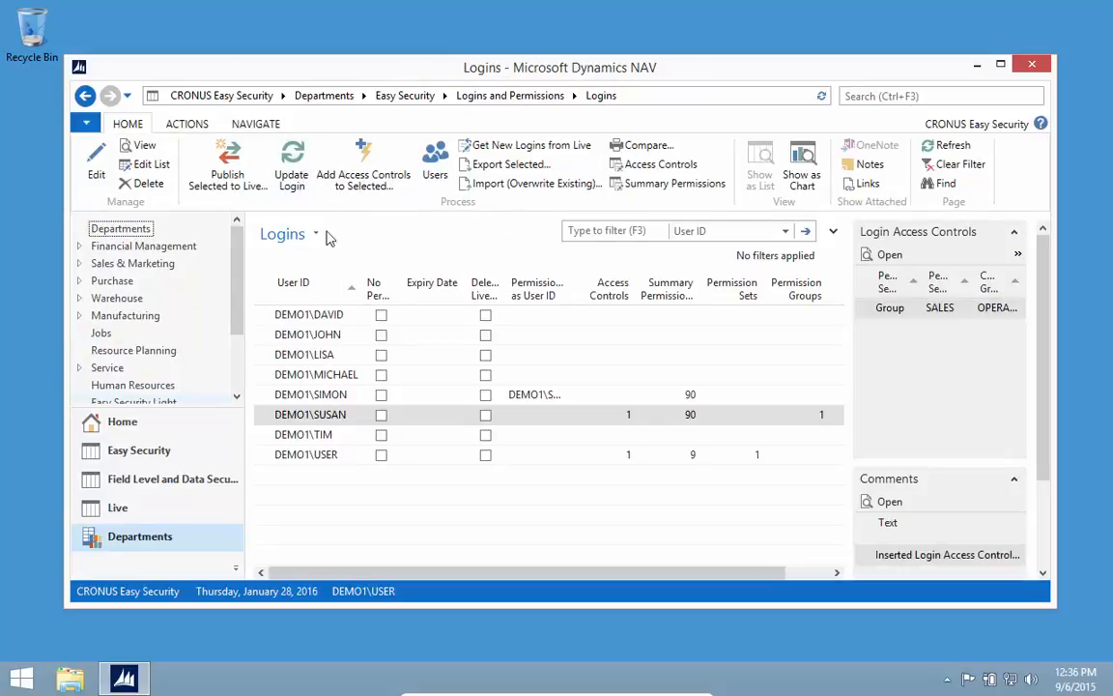
click(287, 168)
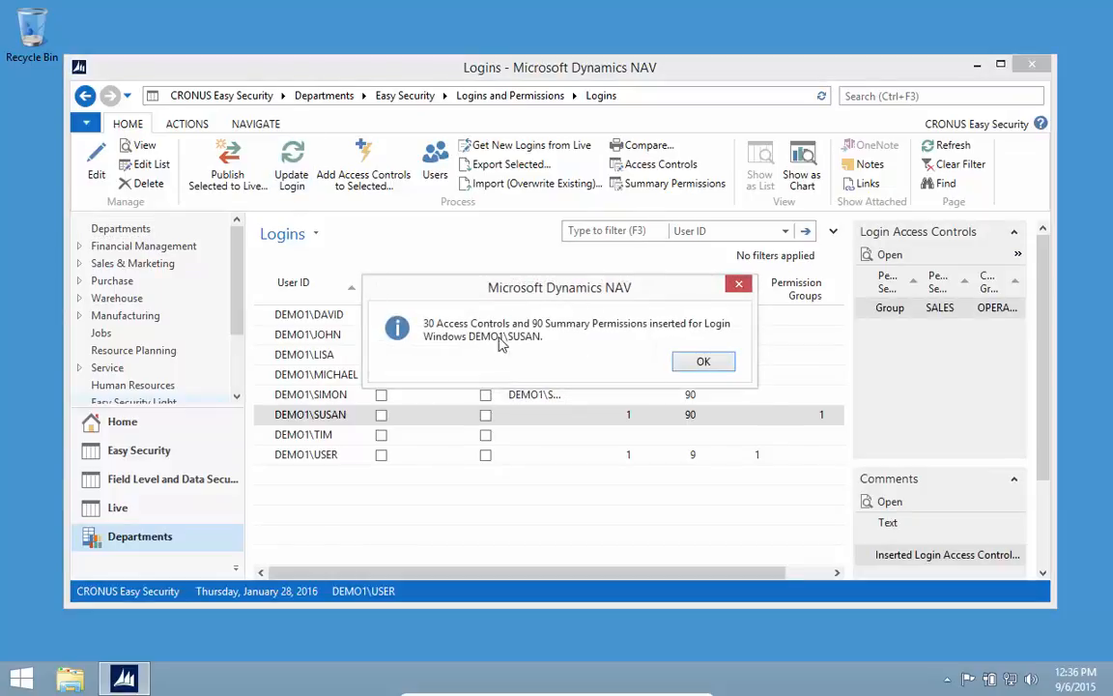
click(702, 363)
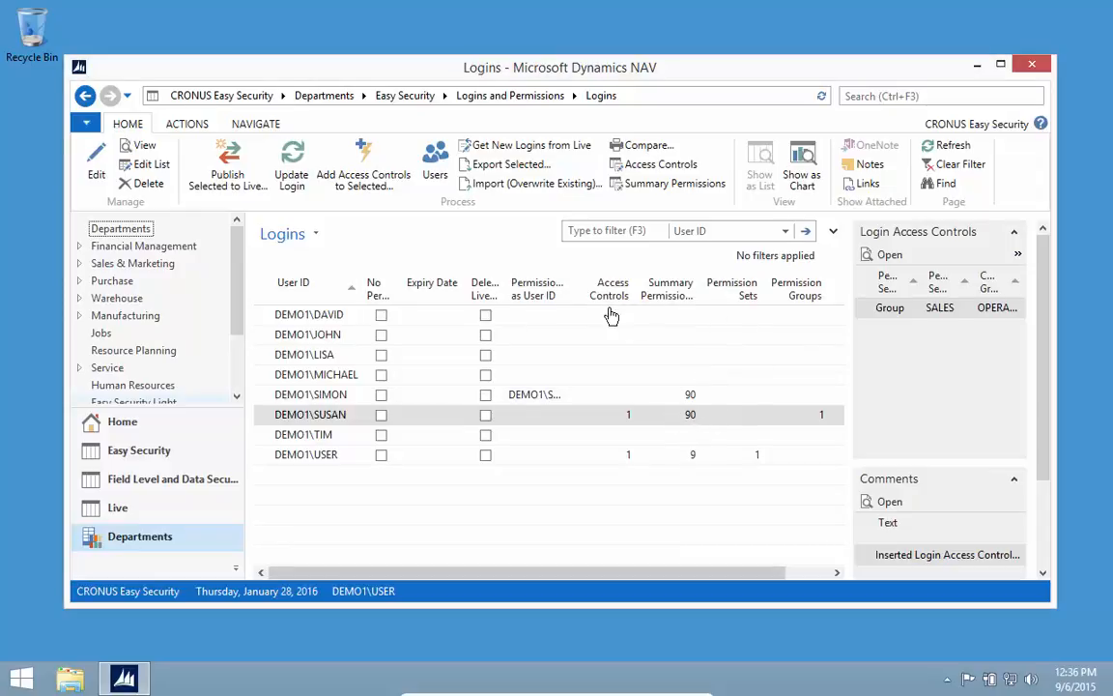
- Open the selected login's summary permissions and check where its Vendor Ledger Entry permission for CRONUS Europe is assigned from
click(666, 184)
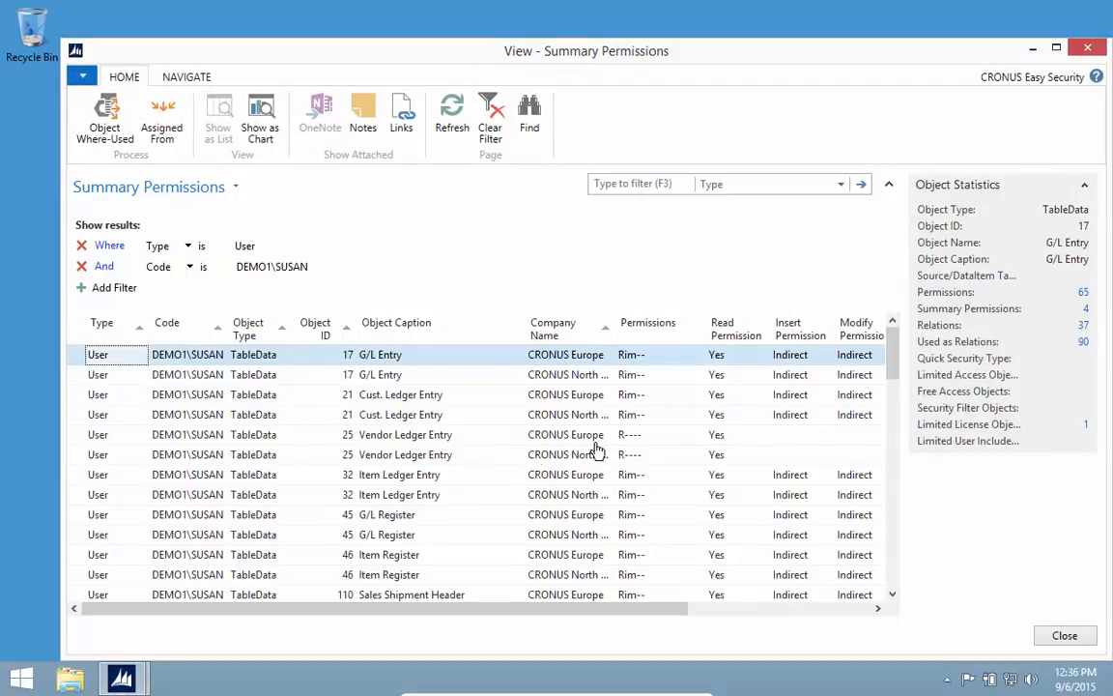
click(401, 435)
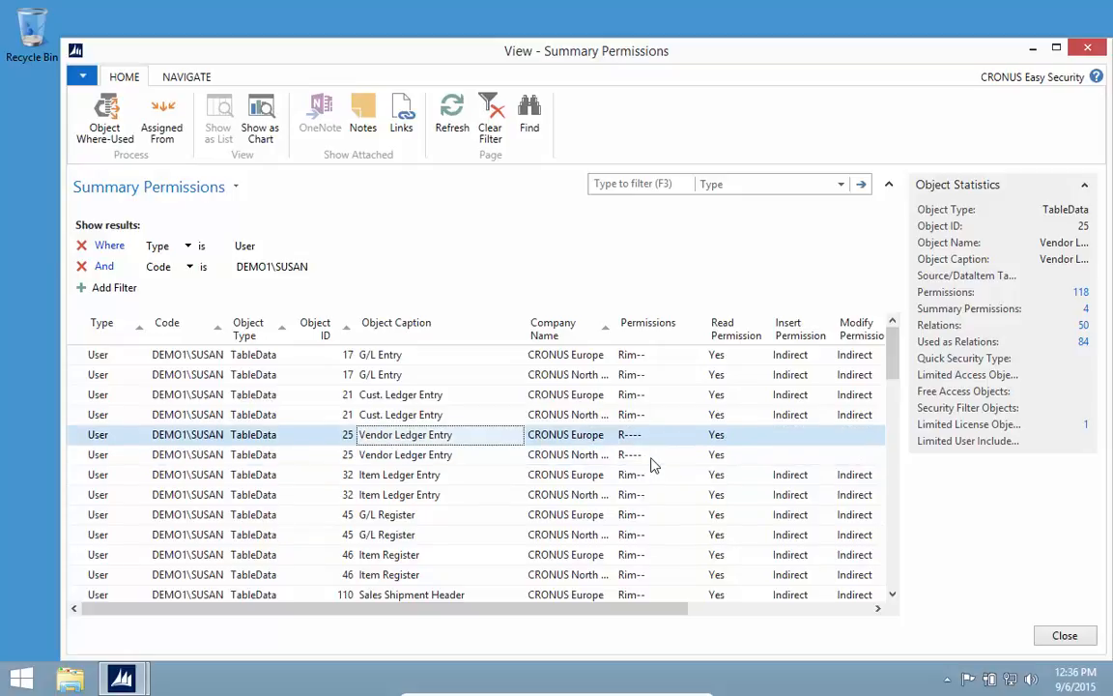
click(161, 125)
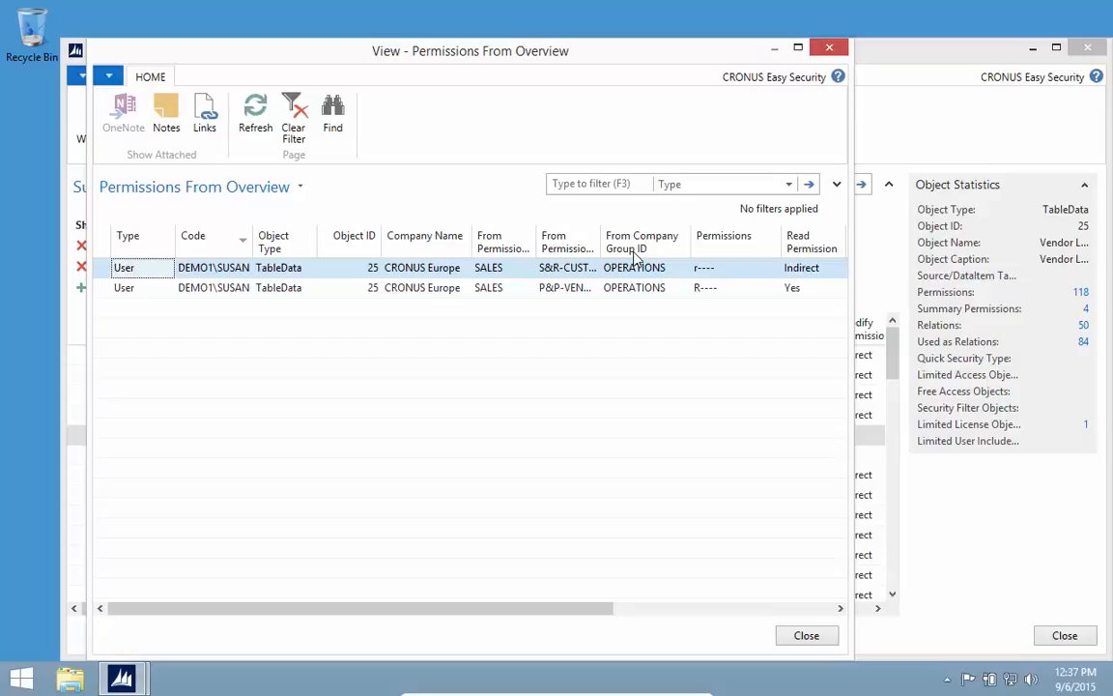
key(Escape)
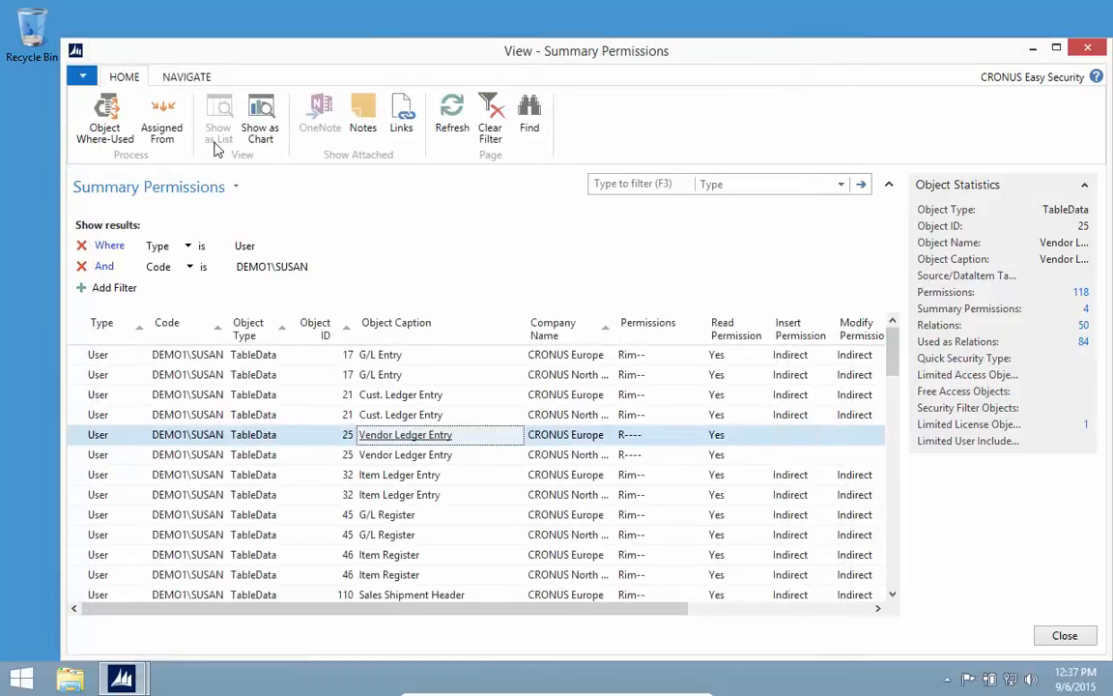
- Open Object Where-Used for Vendor Ledger Entry and review the permission sets that include it, widening the Permission Set ID column
click(108, 135)
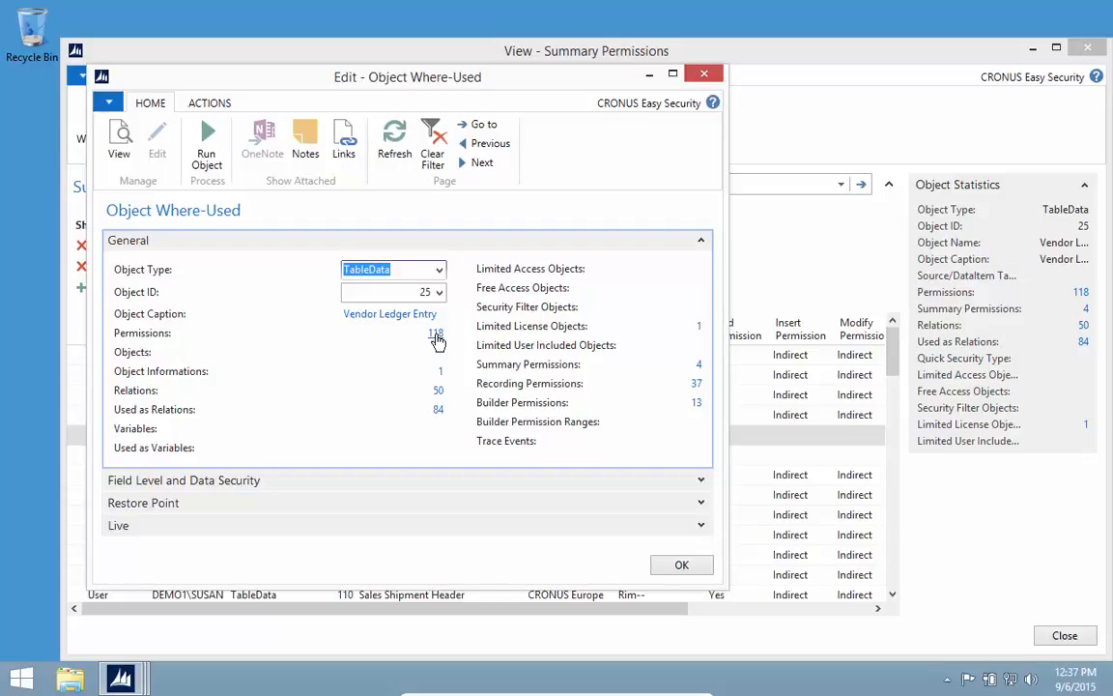
click(435, 335)
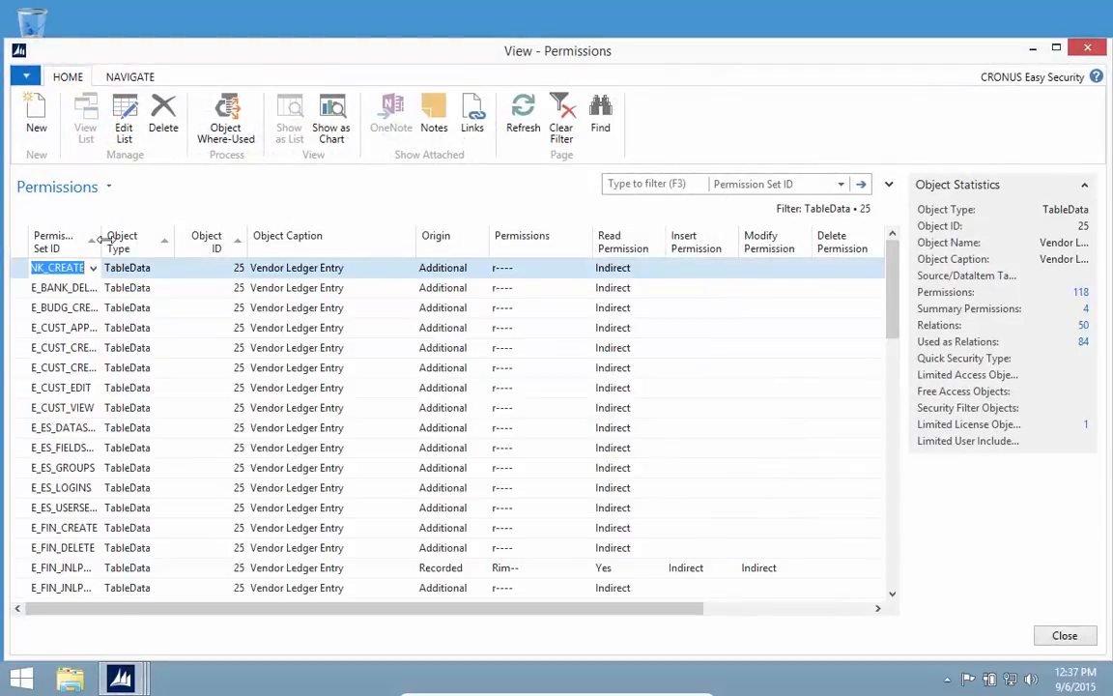
drag(103, 241, 149, 241)
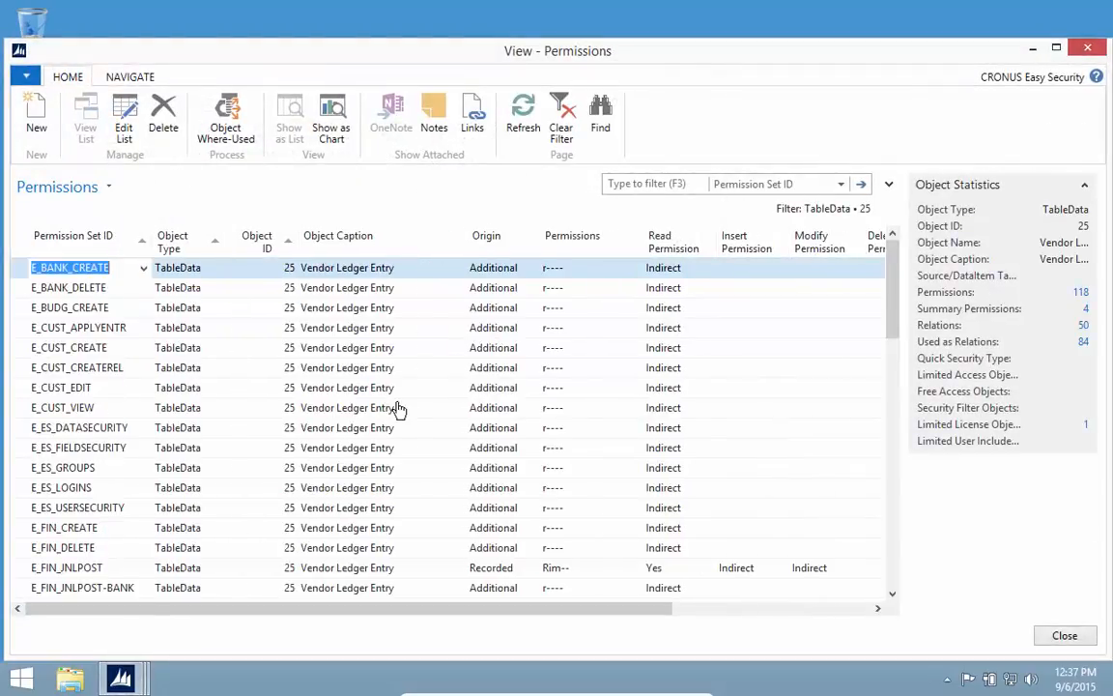
scroll(529, 515, down, 15)
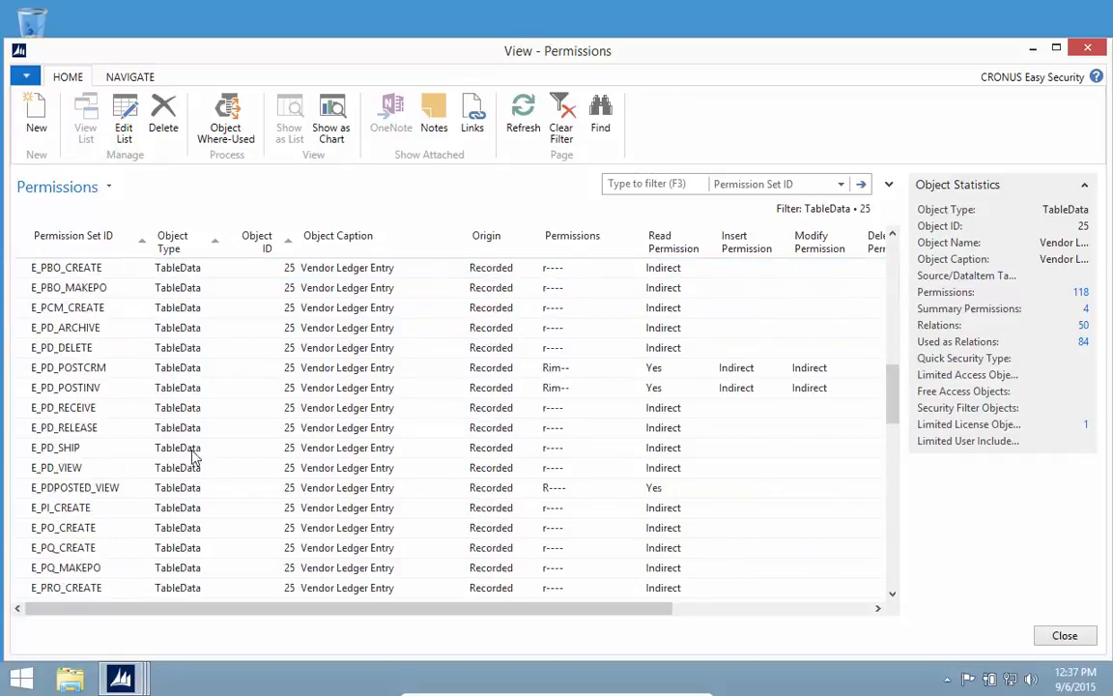
scroll(288, 438, down, 7)
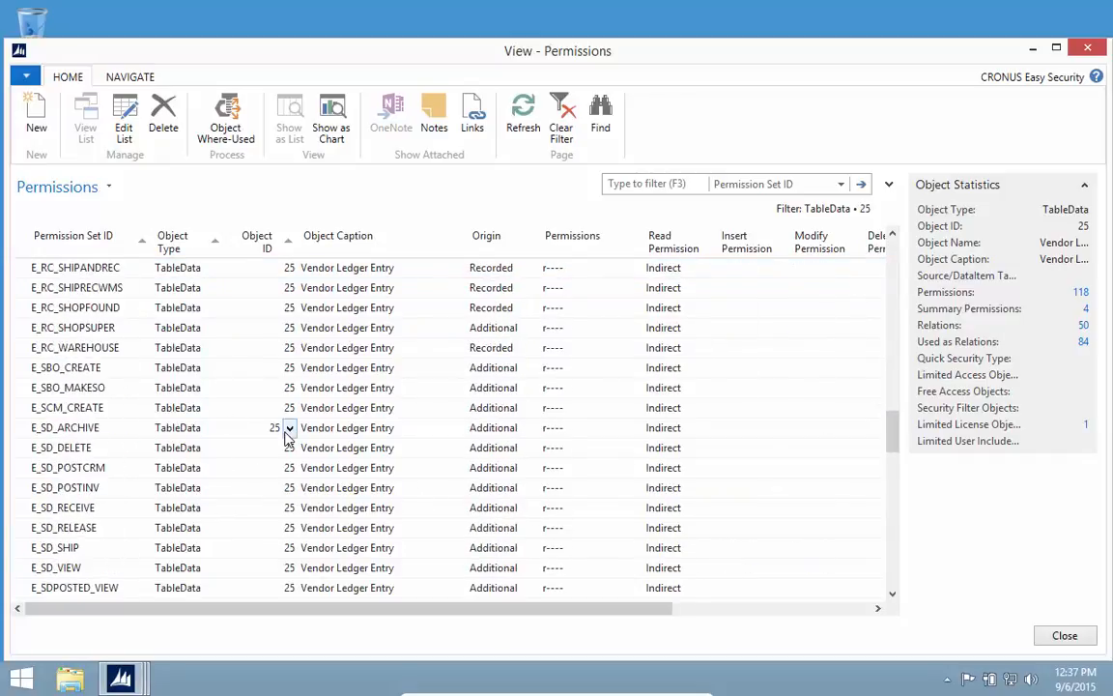
key(Escape)
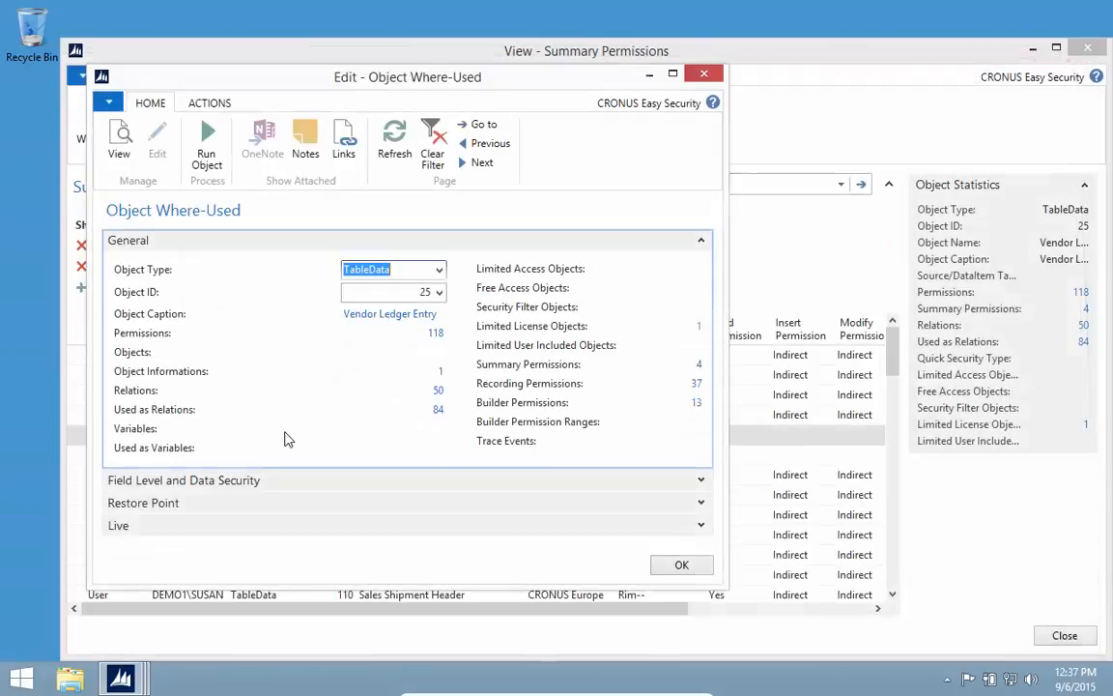
- Review the relations of the Vendor Ledger Entry table to other objects
click(437, 391)
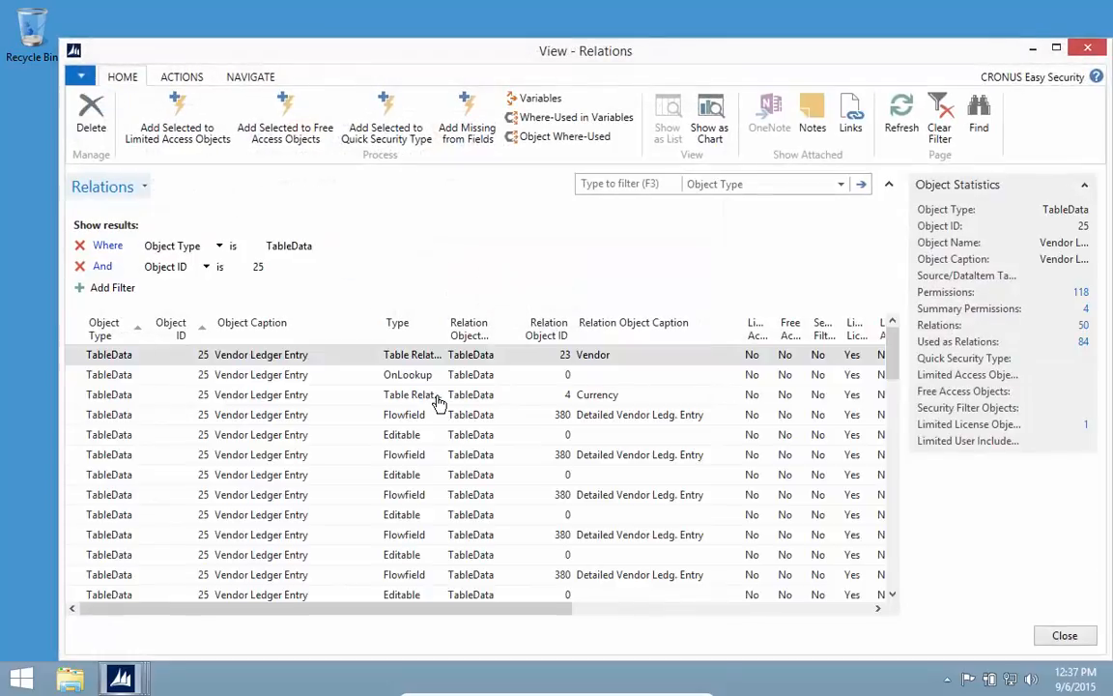
scroll(293, 449, down, 12)
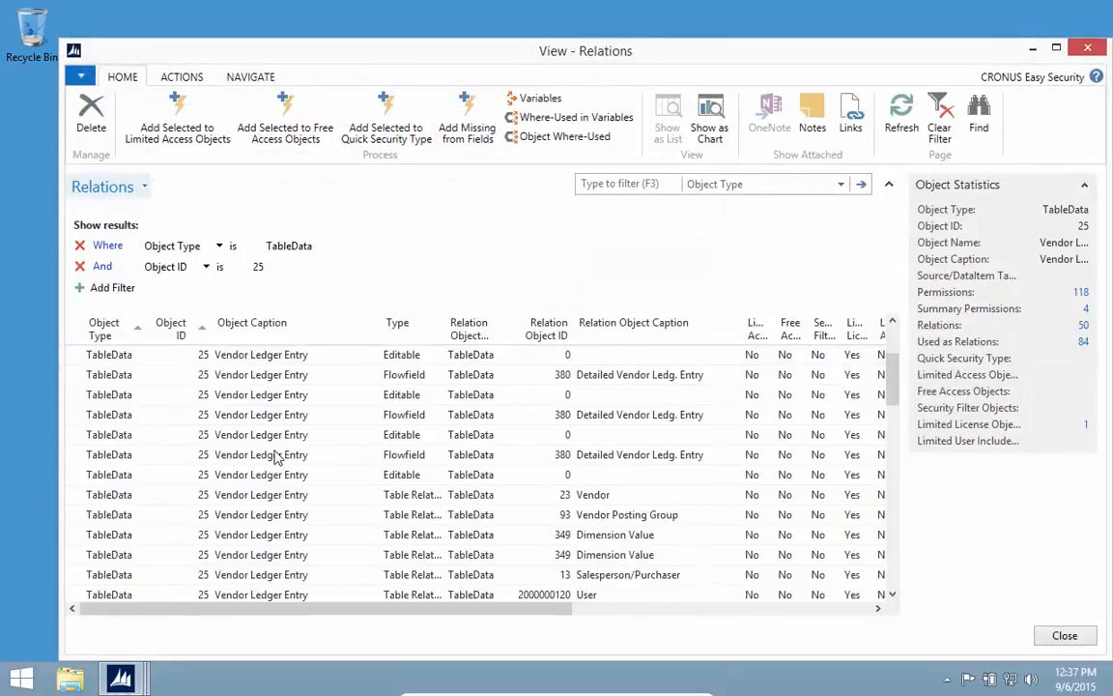
scroll(288, 490, up, 12)
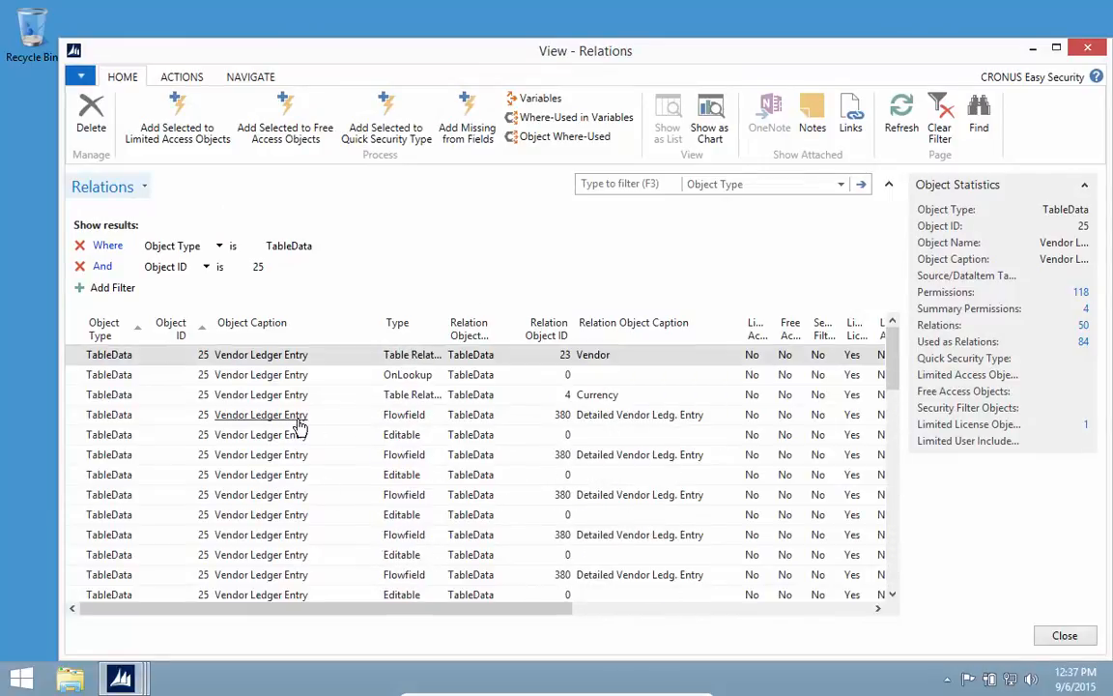
key(Escape)
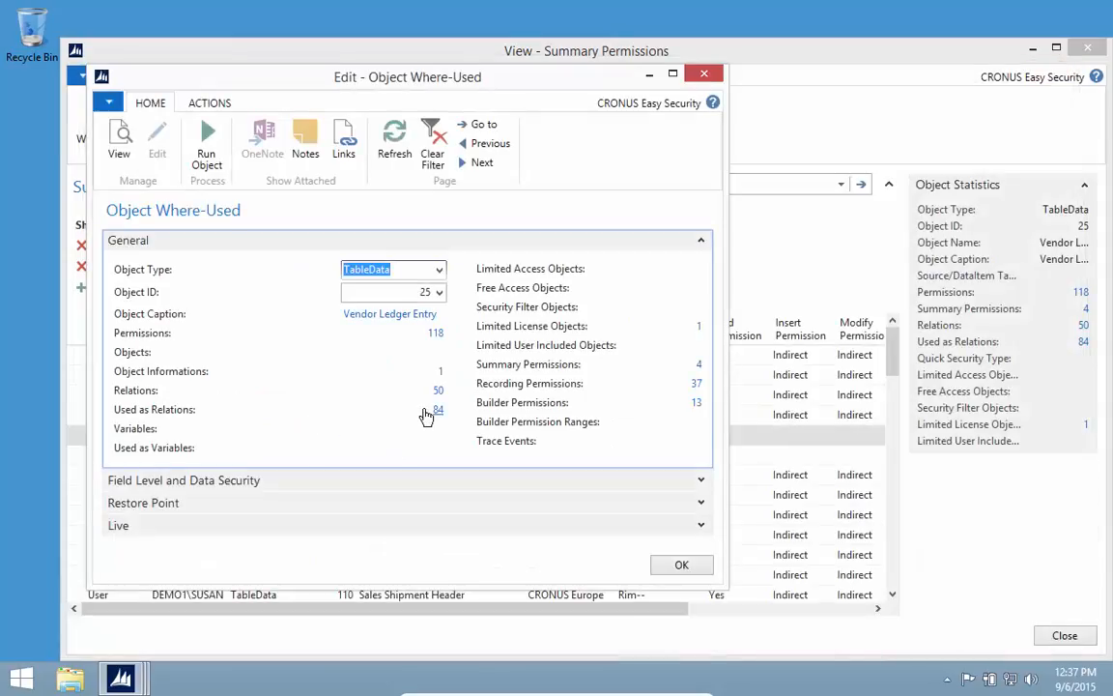
- Review the objects that use Vendor Ledger Entry as a relation, including pages, and return to the Logins list
click(440, 412)
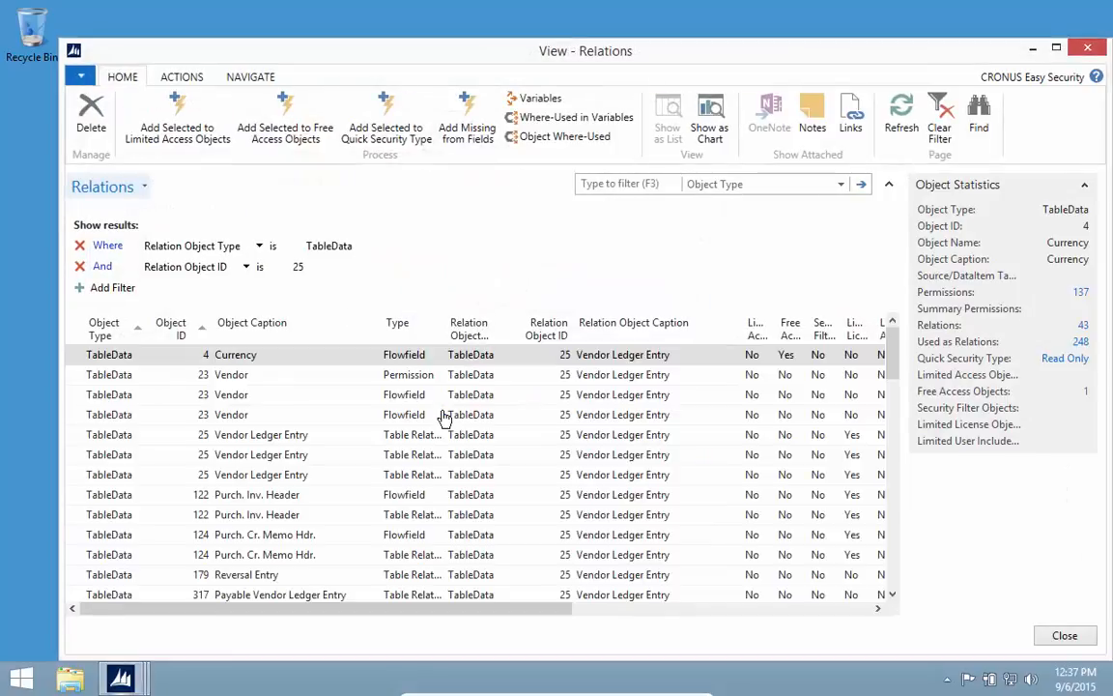
scroll(232, 406, down, 10)
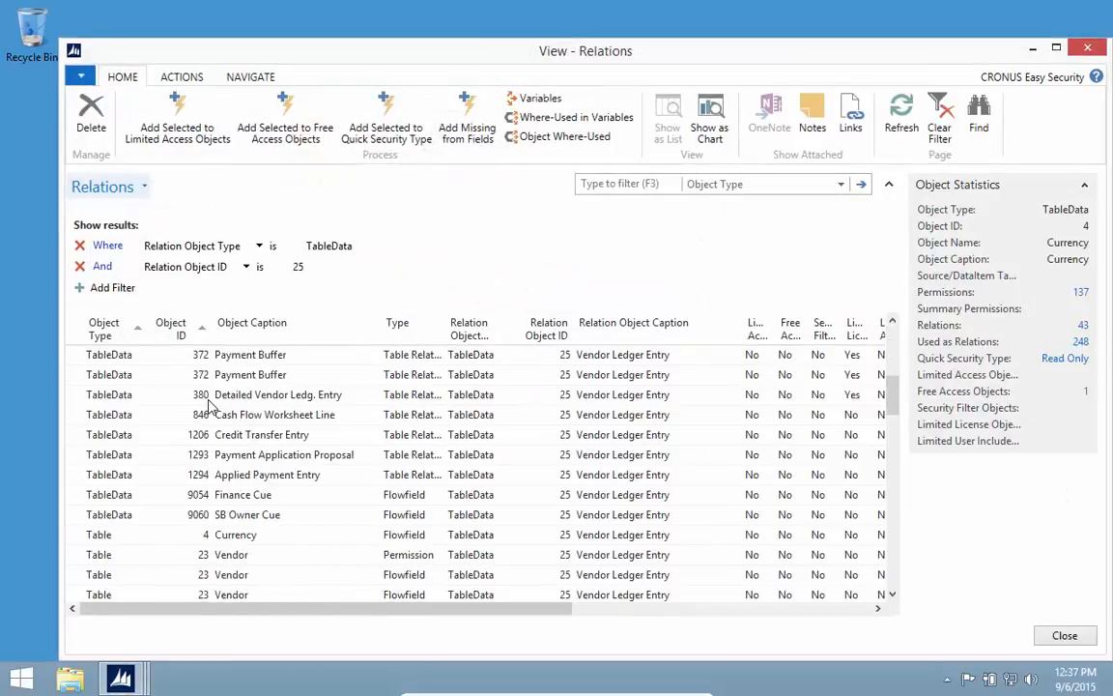
scroll(261, 445, down, 10)
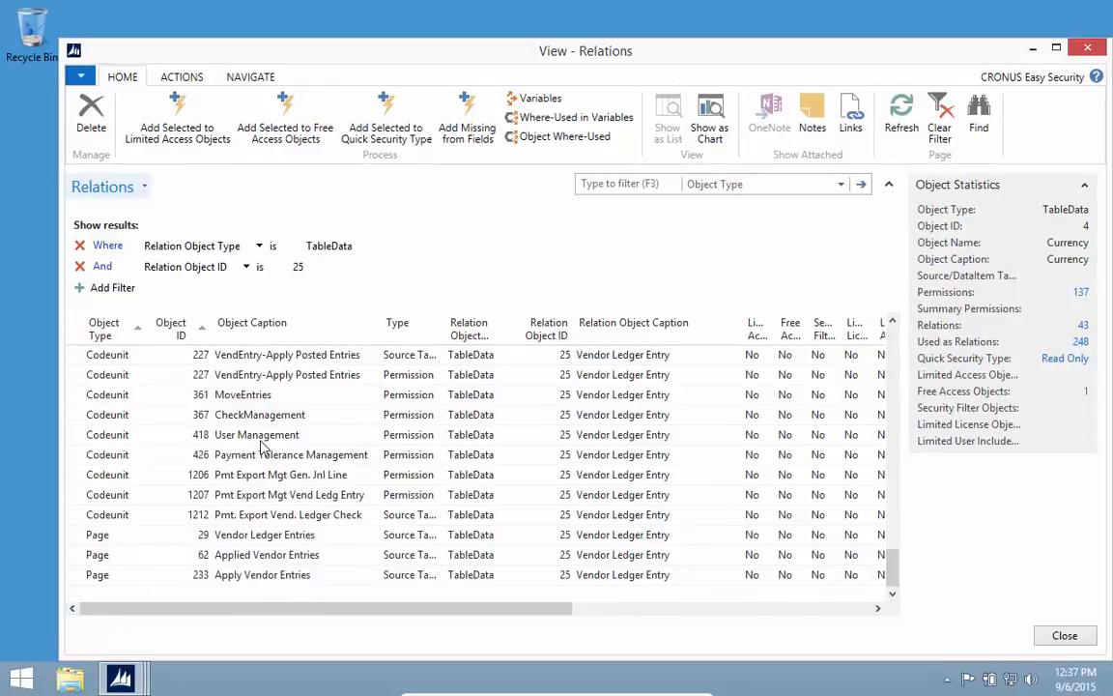
drag(75, 543, 84, 574)
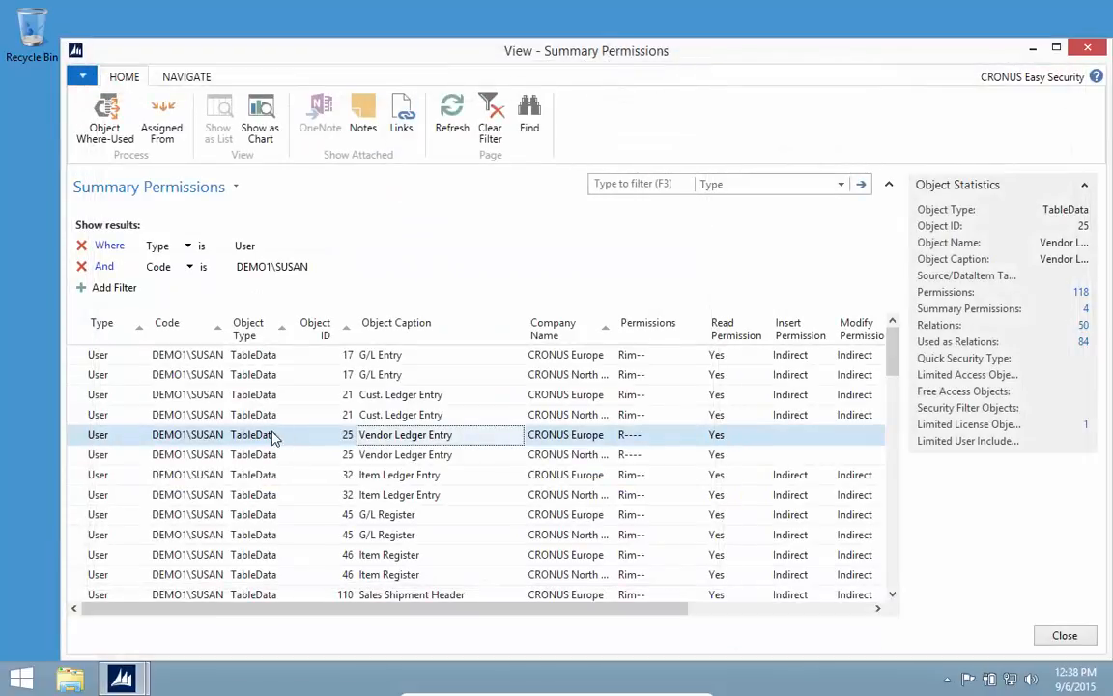
key(Escape)
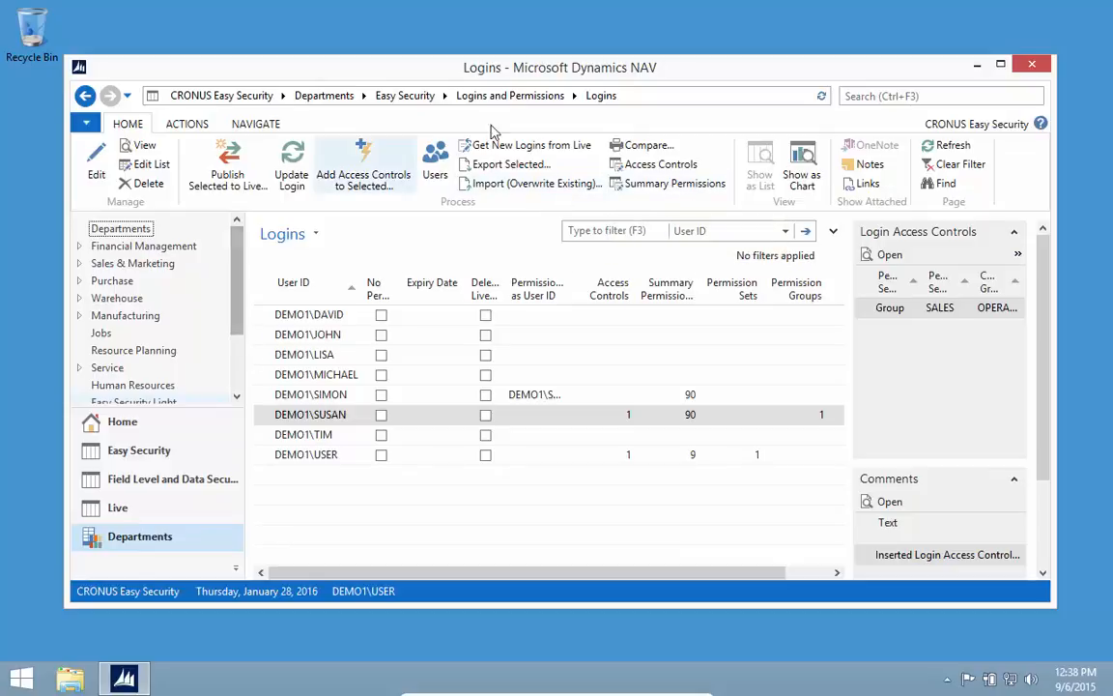
- Run Update Summary Permissions for logins, permission sets, permission groups, recordings, live users and live permission sets
click(510, 95)
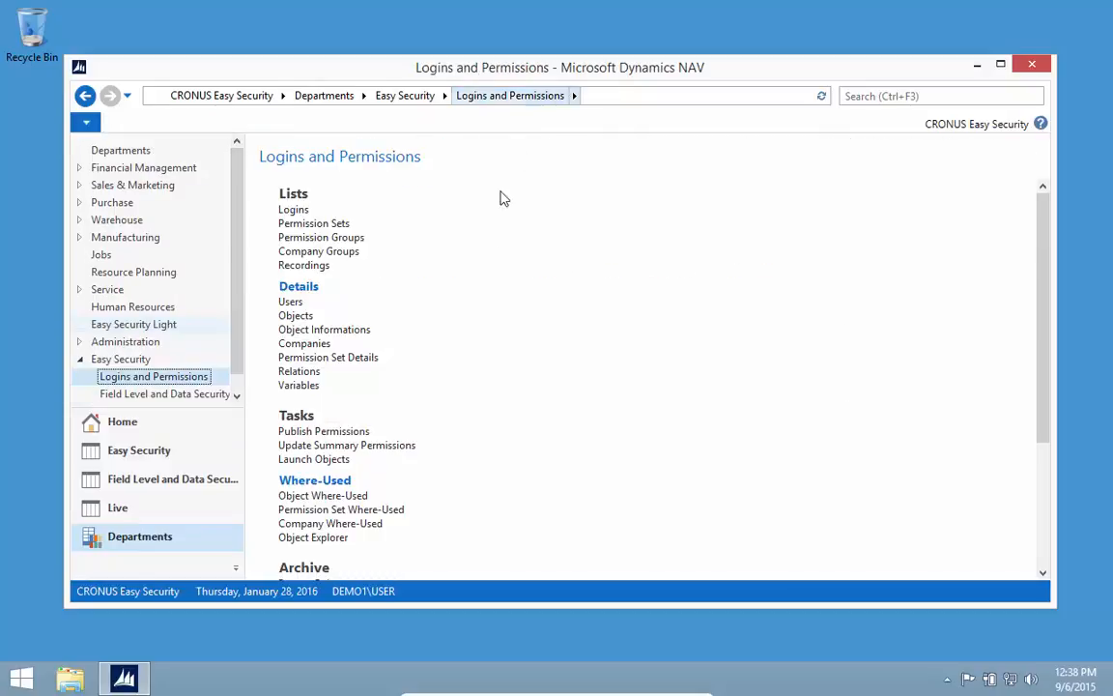
click(324, 445)
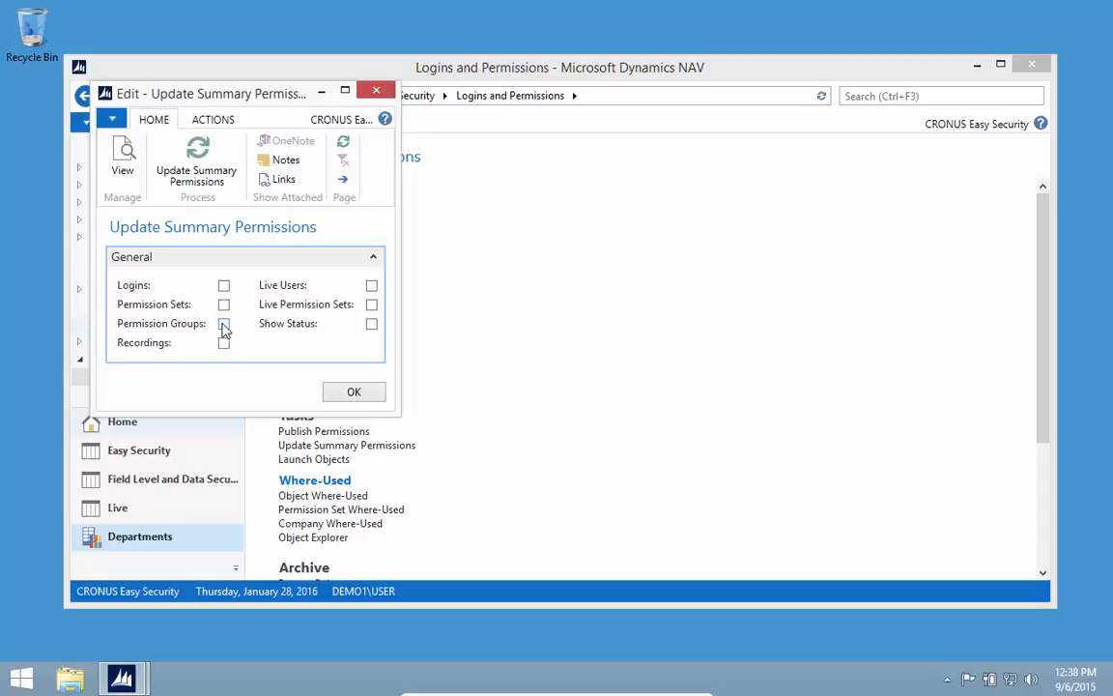
click(372, 305)
click(372, 287)
click(223, 287)
click(224, 306)
click(223, 324)
click(224, 344)
click(199, 176)
click(354, 394)
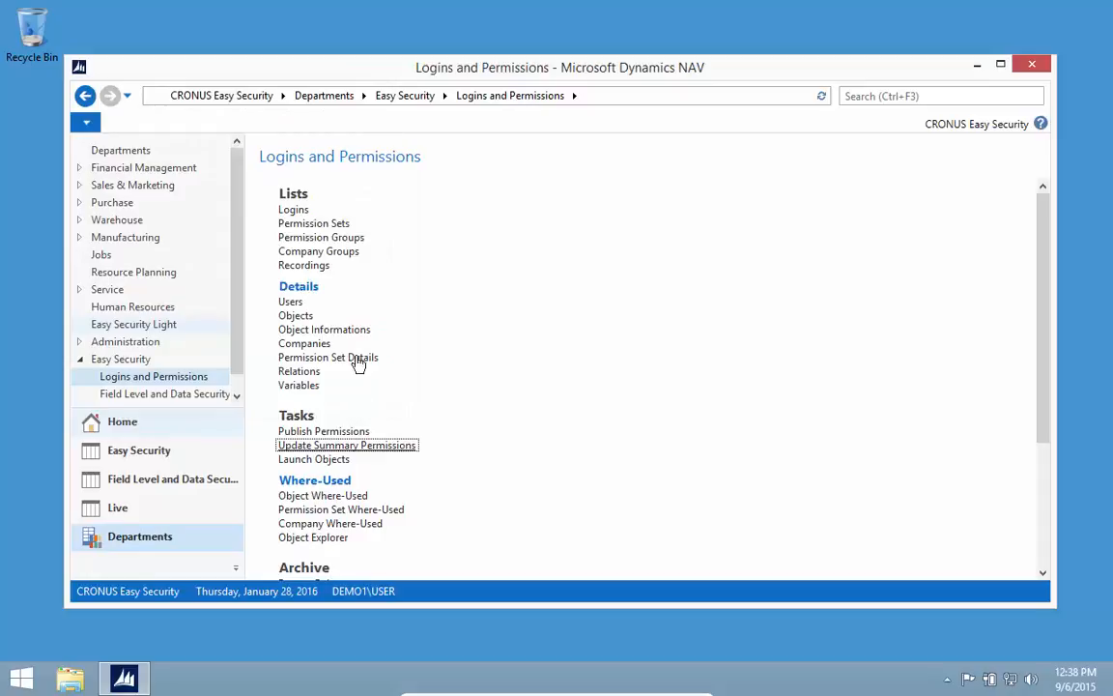
- Examine the summary permissions of the E_CUSTOMER_SERVICE permission group, covering its table data and page entries
click(299, 241)
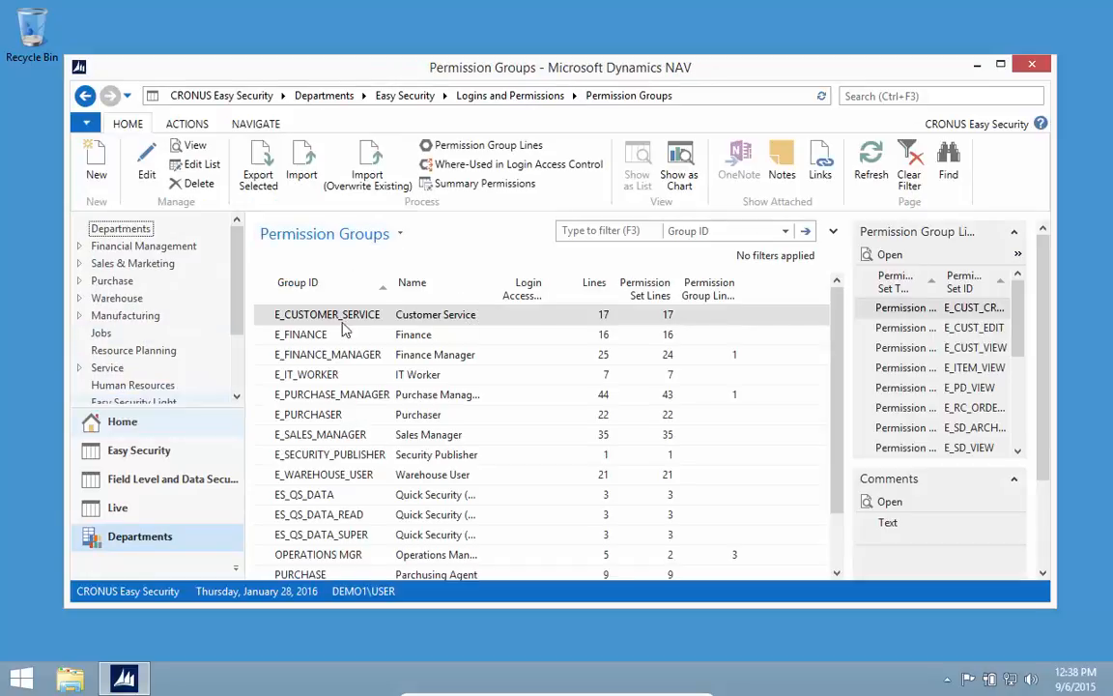
click(309, 321)
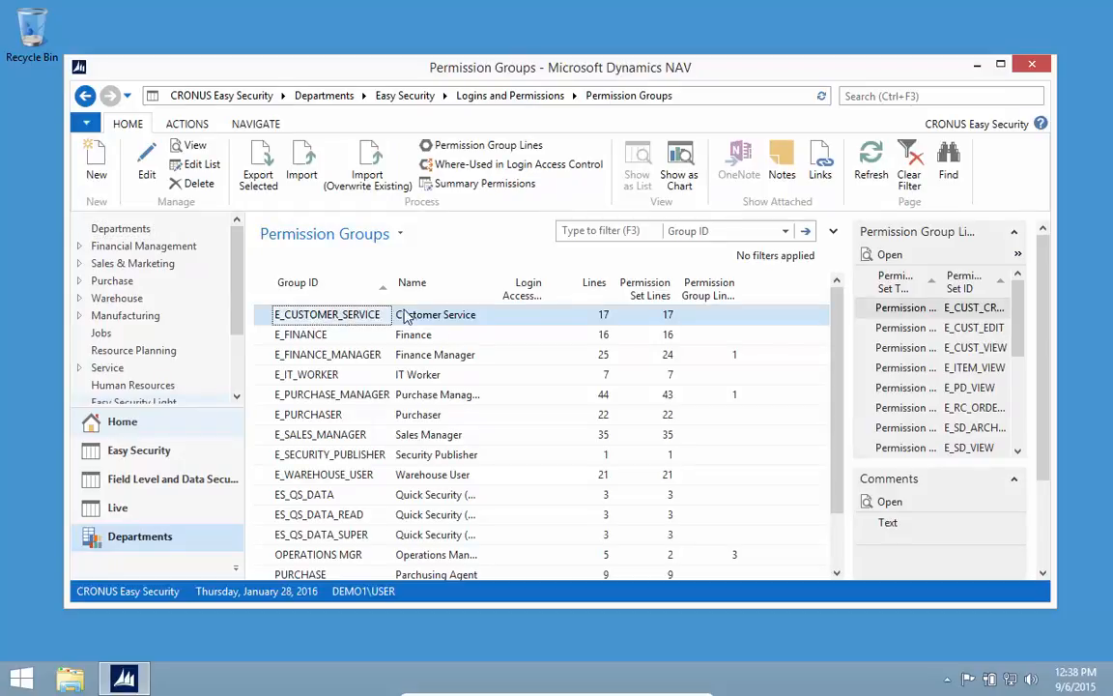
click(488, 184)
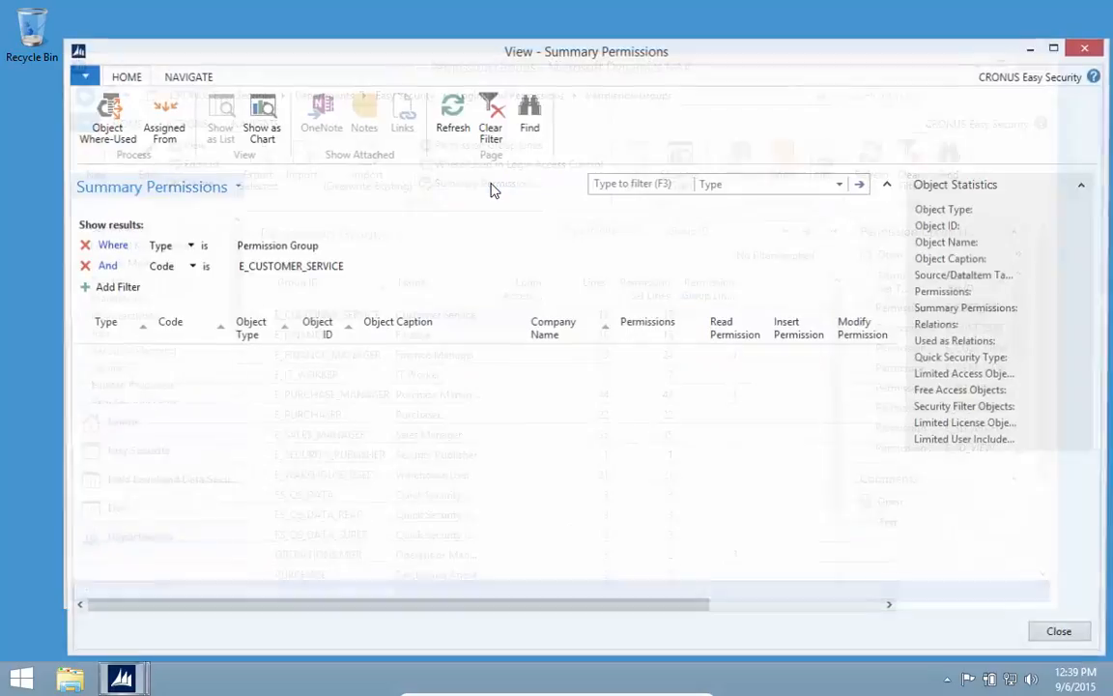
scroll(413, 430, down, 8)
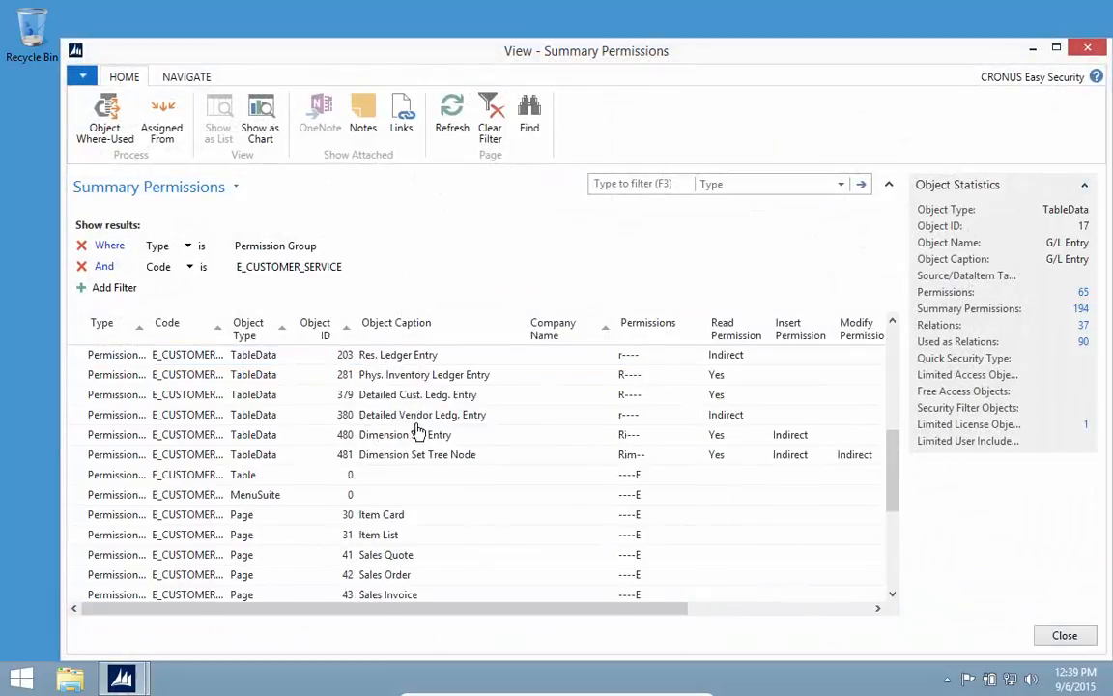
scroll(416, 432, up, 7)
scroll(418, 433, up, 1)
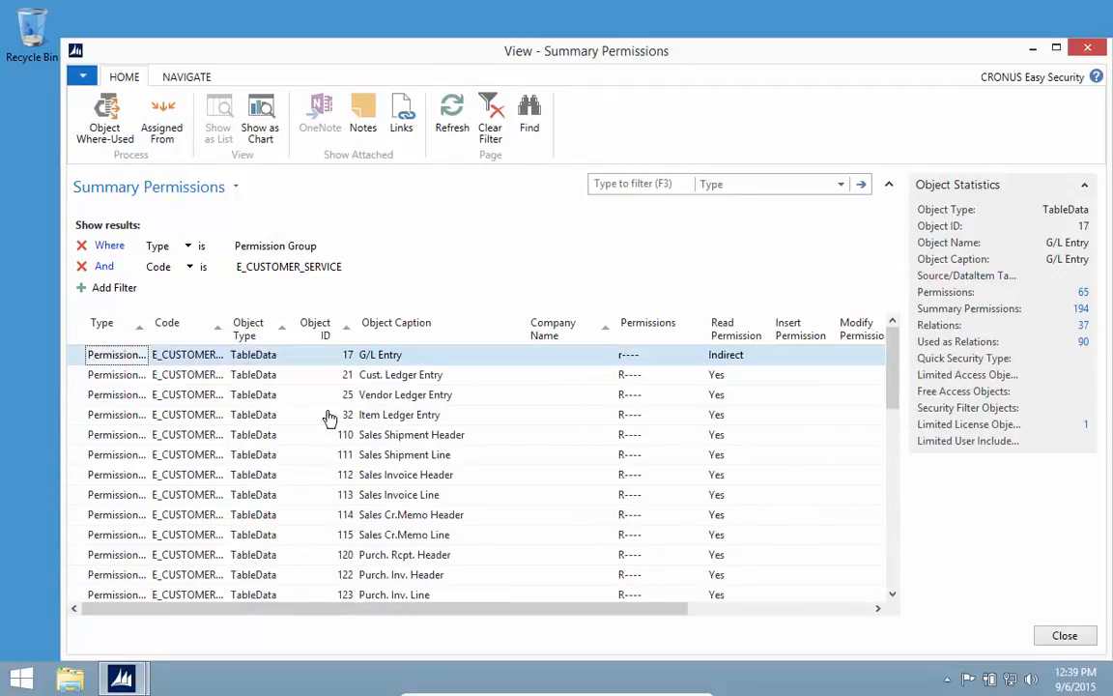
scroll(323, 417, down, 7)
scroll(309, 476, up, 8)
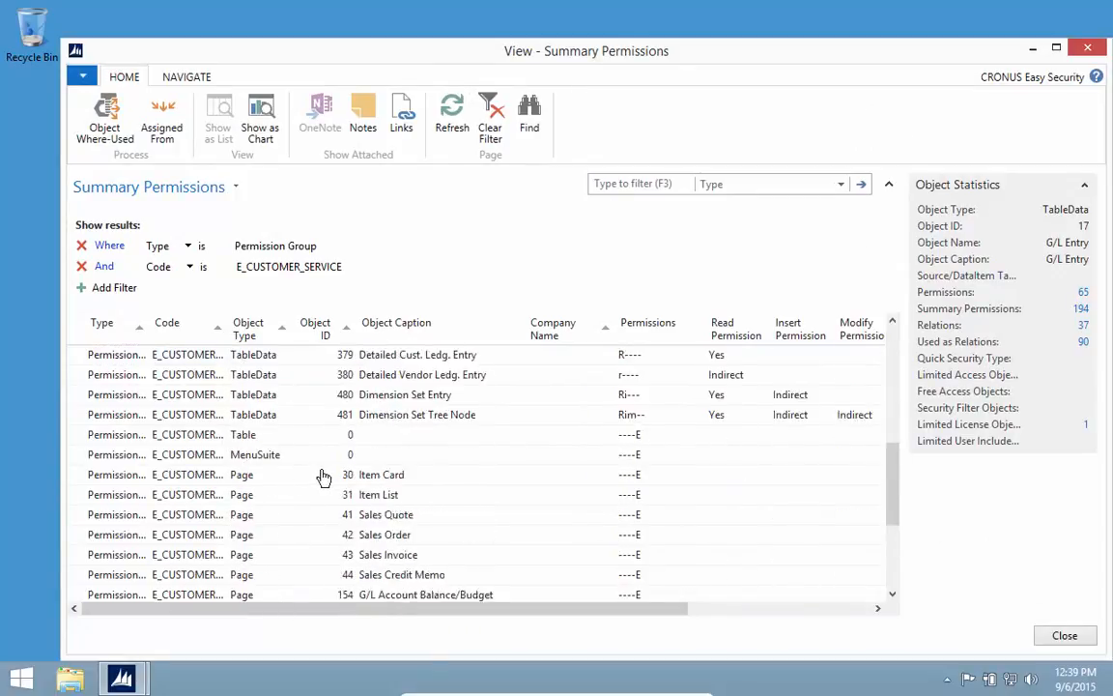
scroll(493, 528, down, 8)
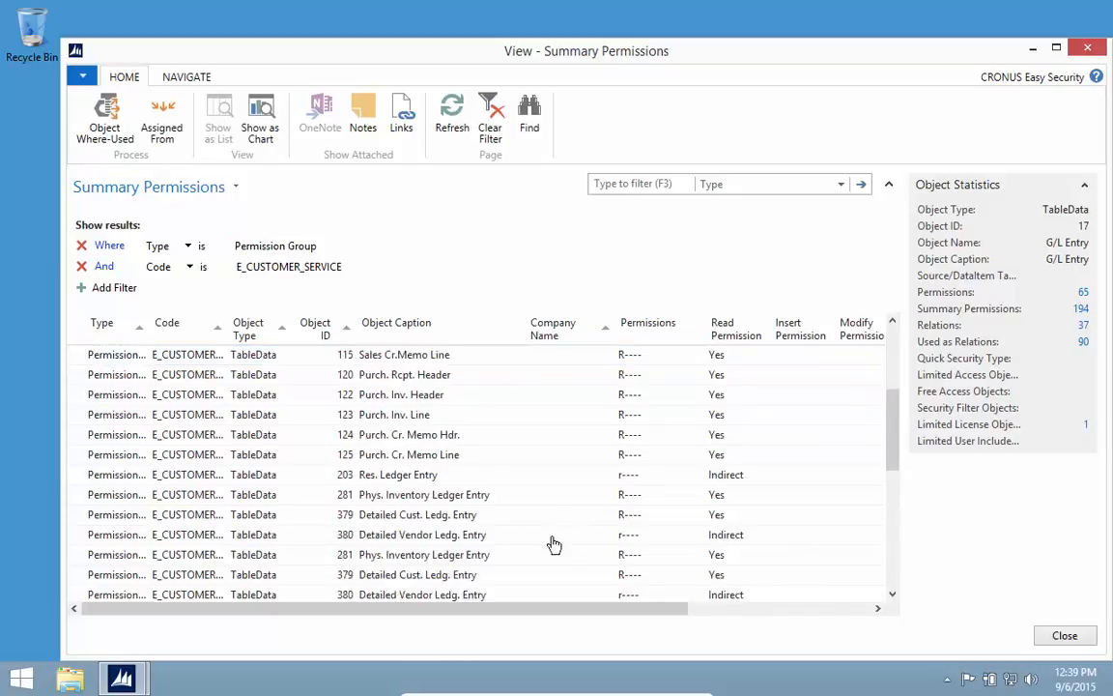
scroll(399, 450, up, 1)
scroll(399, 450, up, 1)
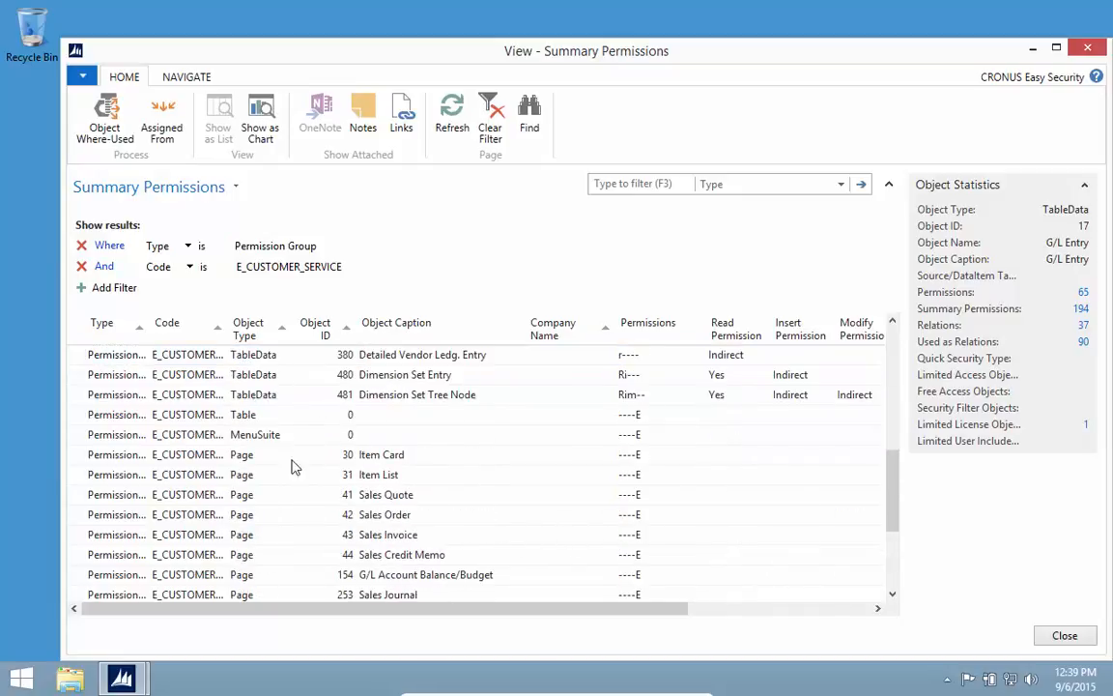
- Leave the permission group's summary permissions and examine those of the selected live user across objects and companies
scroll(435, 539, up, 8)
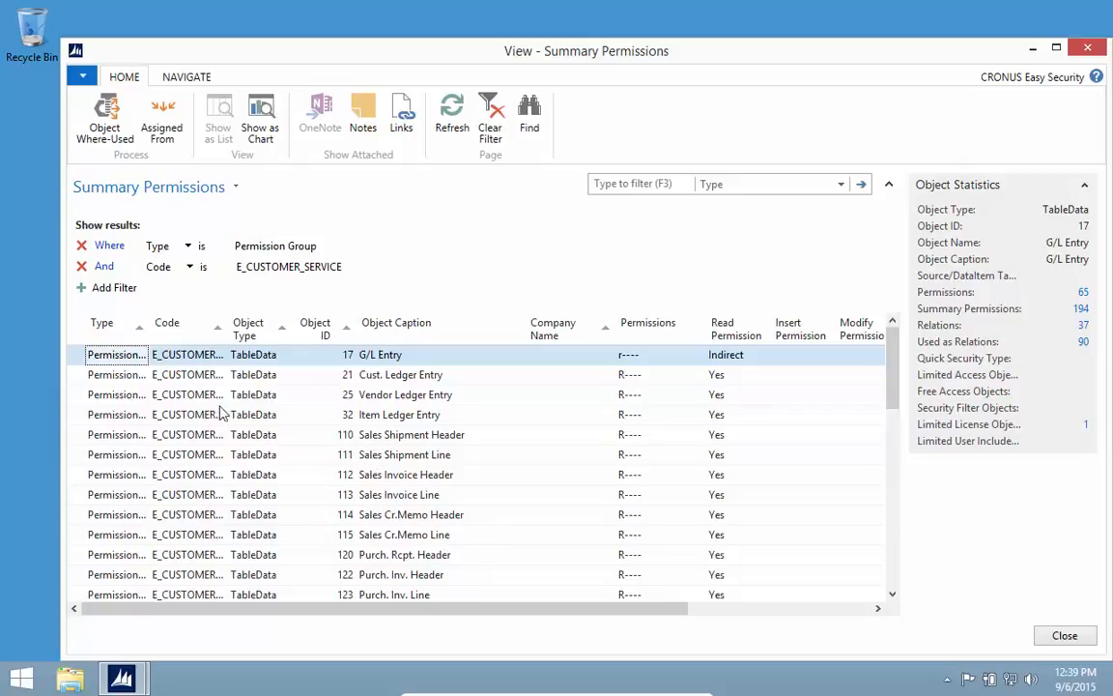
key(Escape)
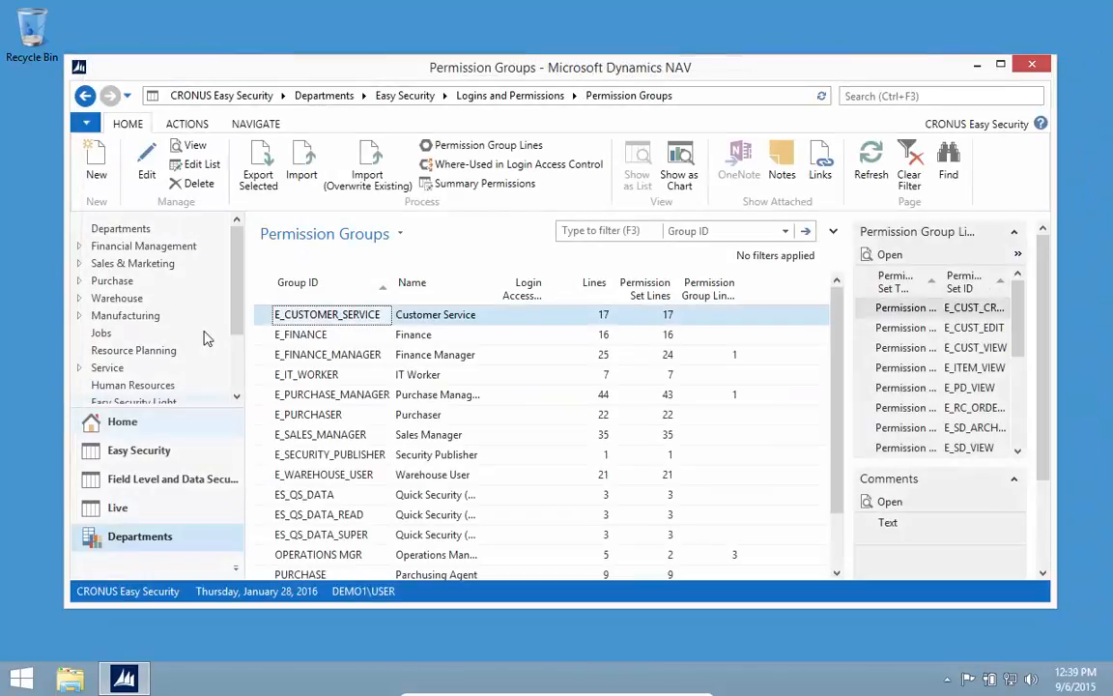
click(126, 507)
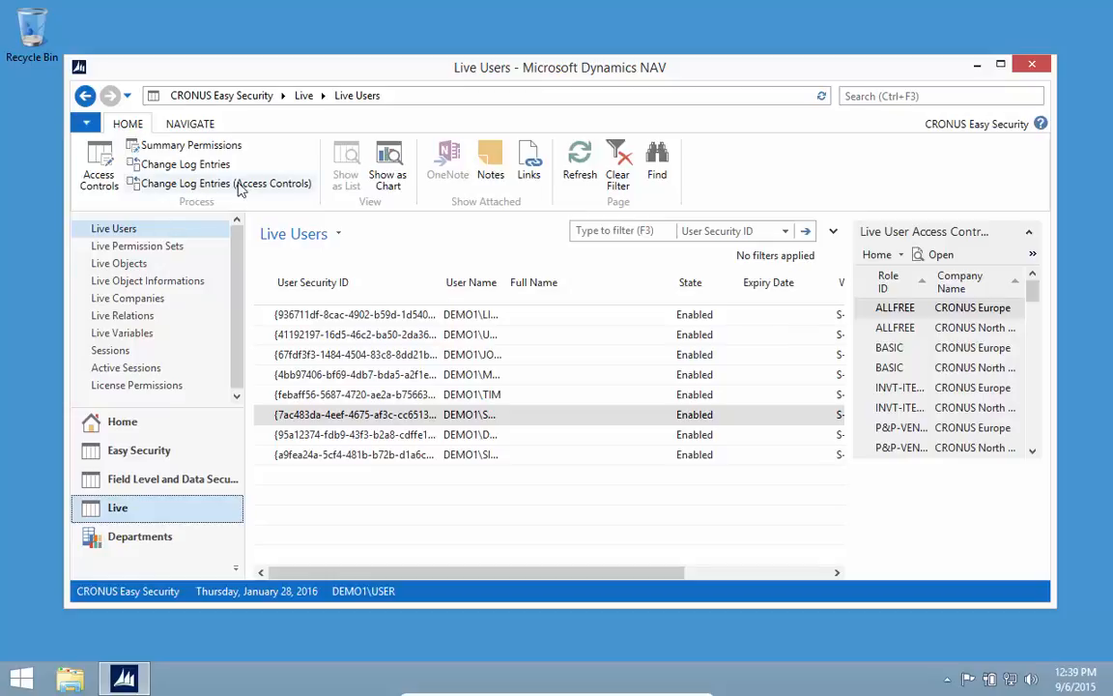
click(182, 144)
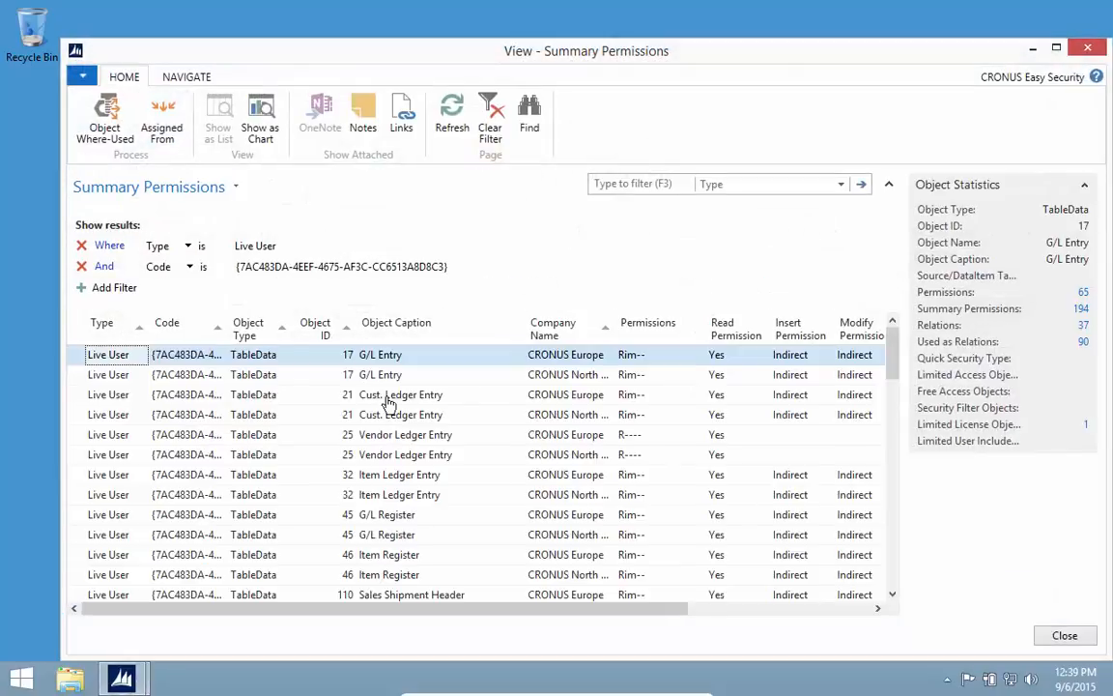
scroll(665, 490, down, 10)
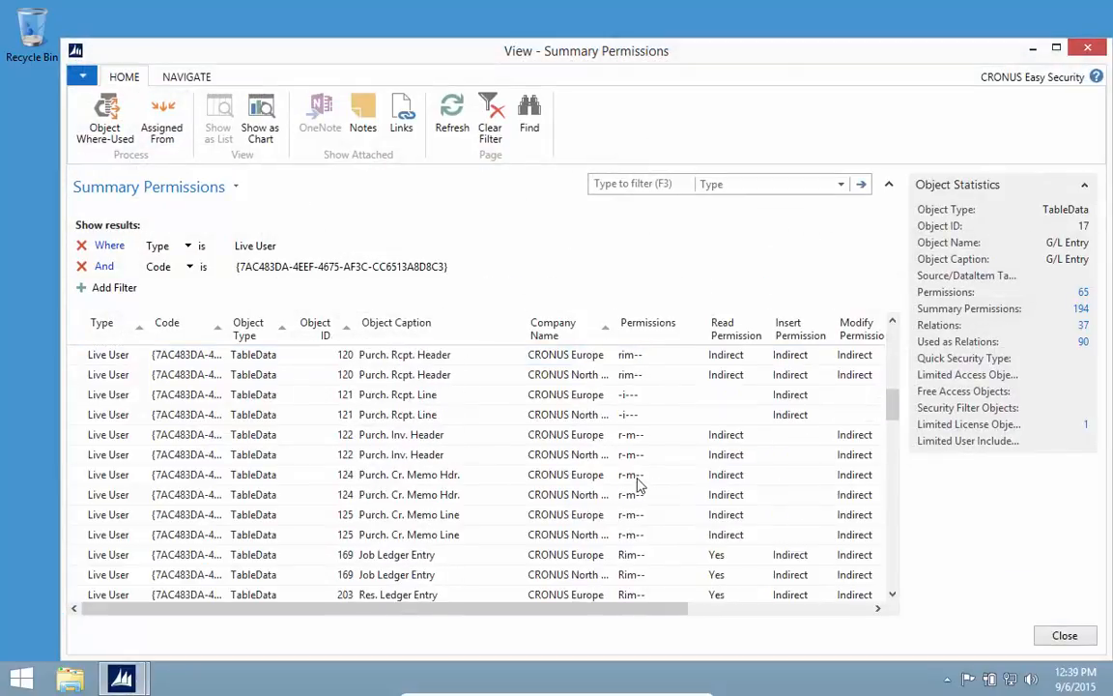
scroll(580, 482, up, 10)
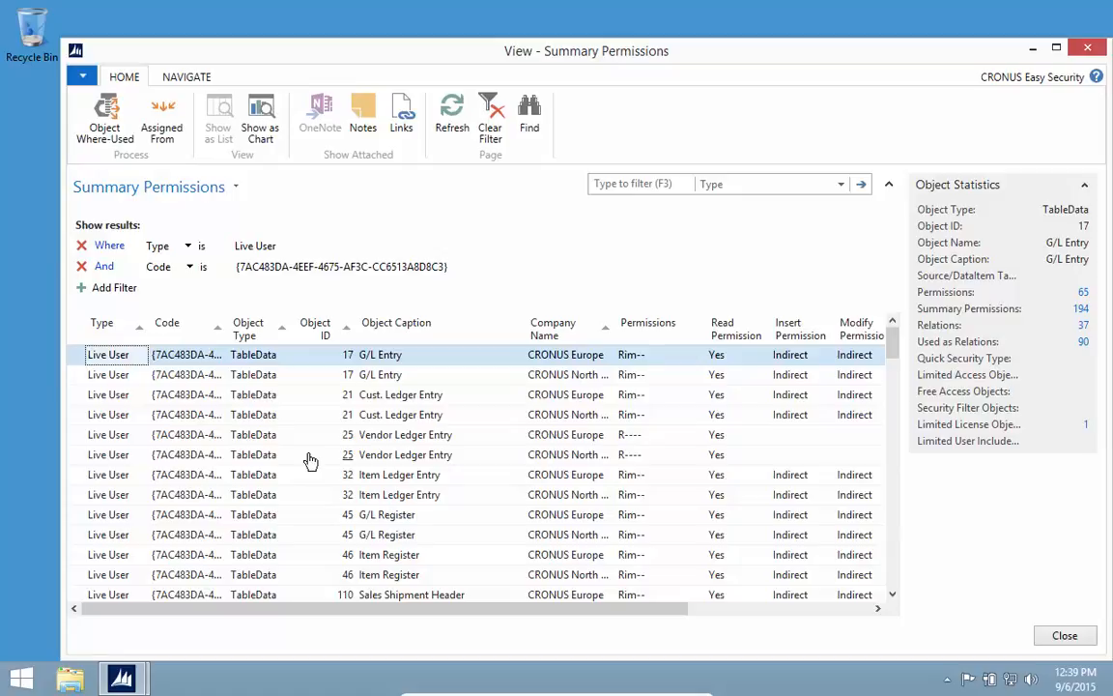
key(Escape)
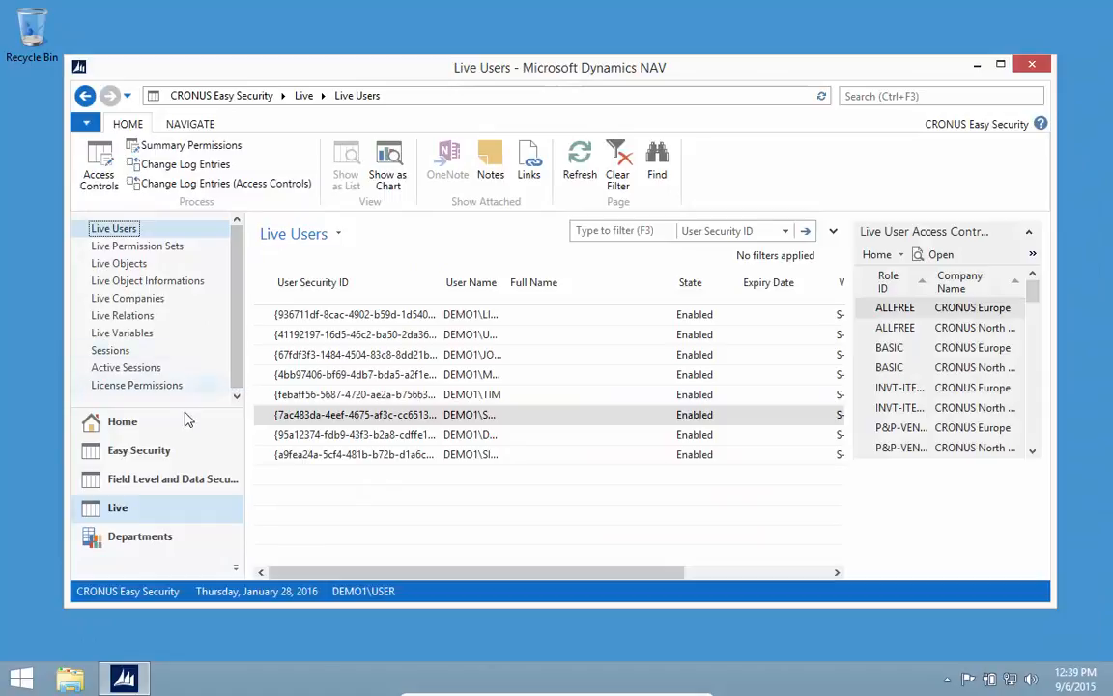
- Open the Object Properties list from Security Setup in the Easy Security Logins and Permissions area
click(141, 537)
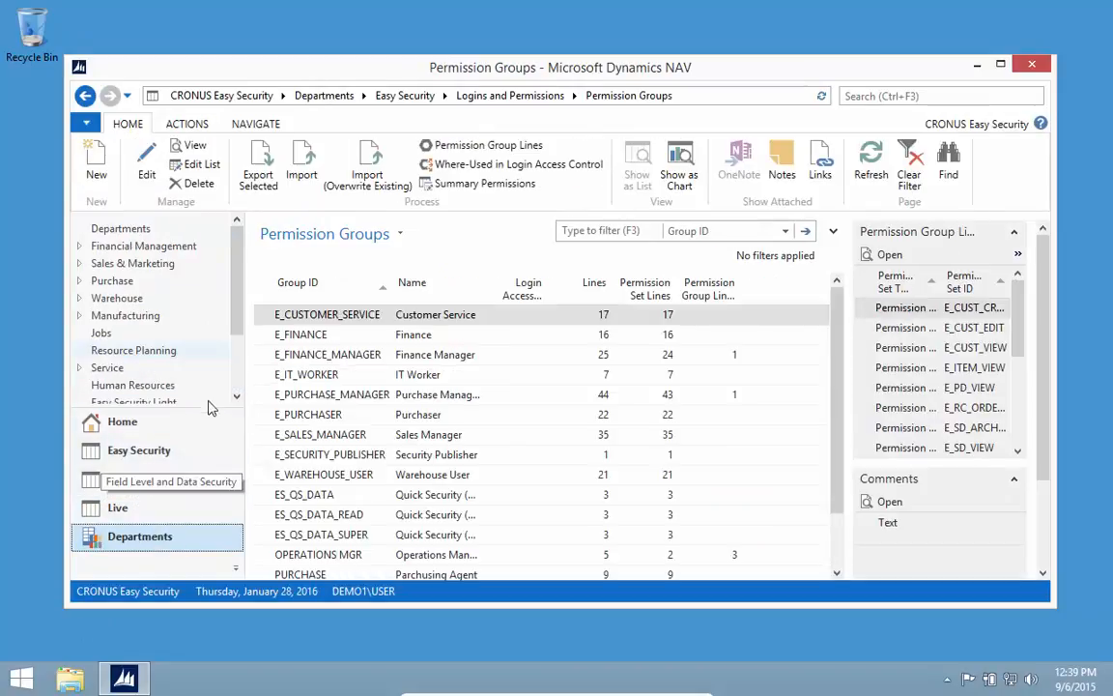
scroll(242, 385, down, 3)
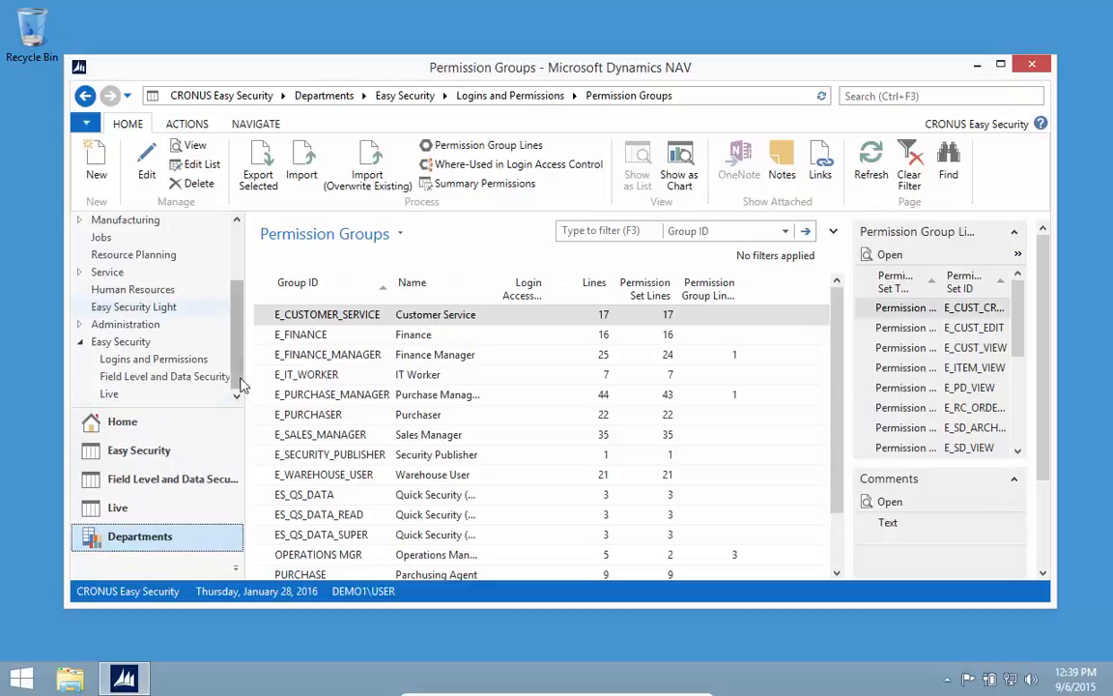
click(133, 361)
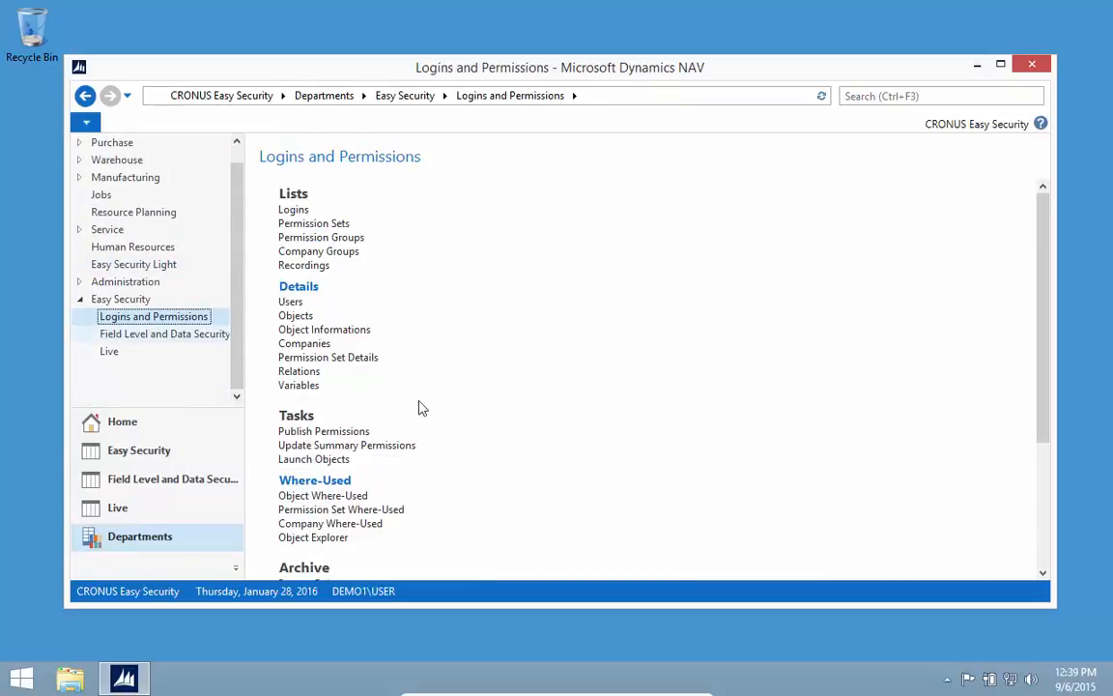
scroll(545, 431, down, 2)
scroll(546, 432, down, 2)
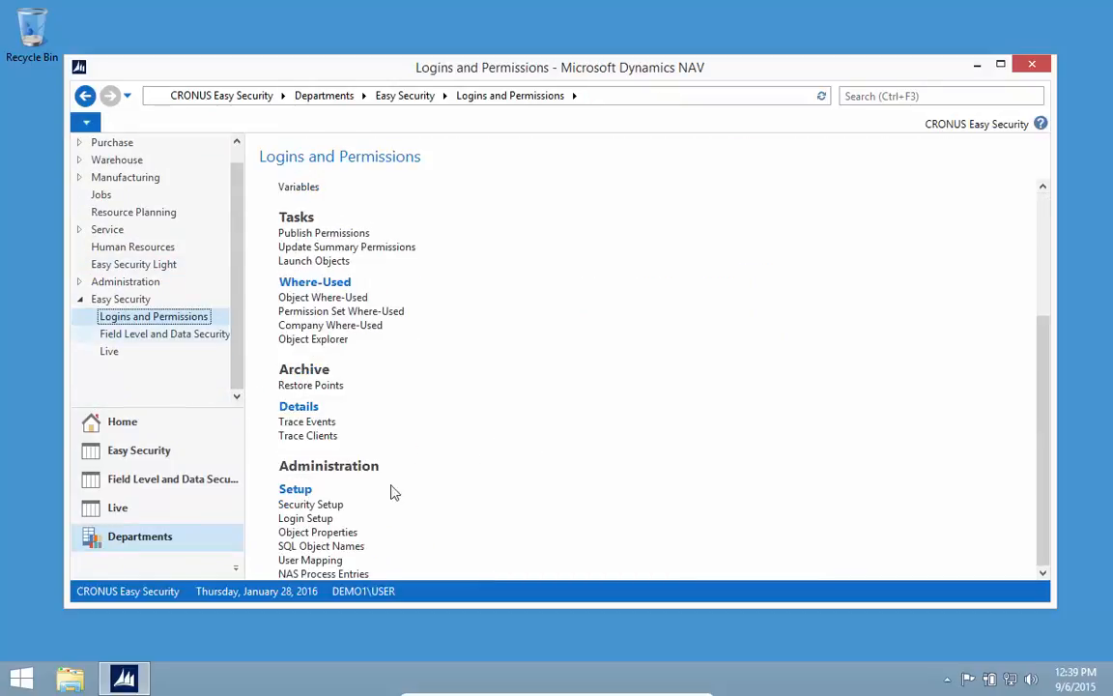
click(294, 506)
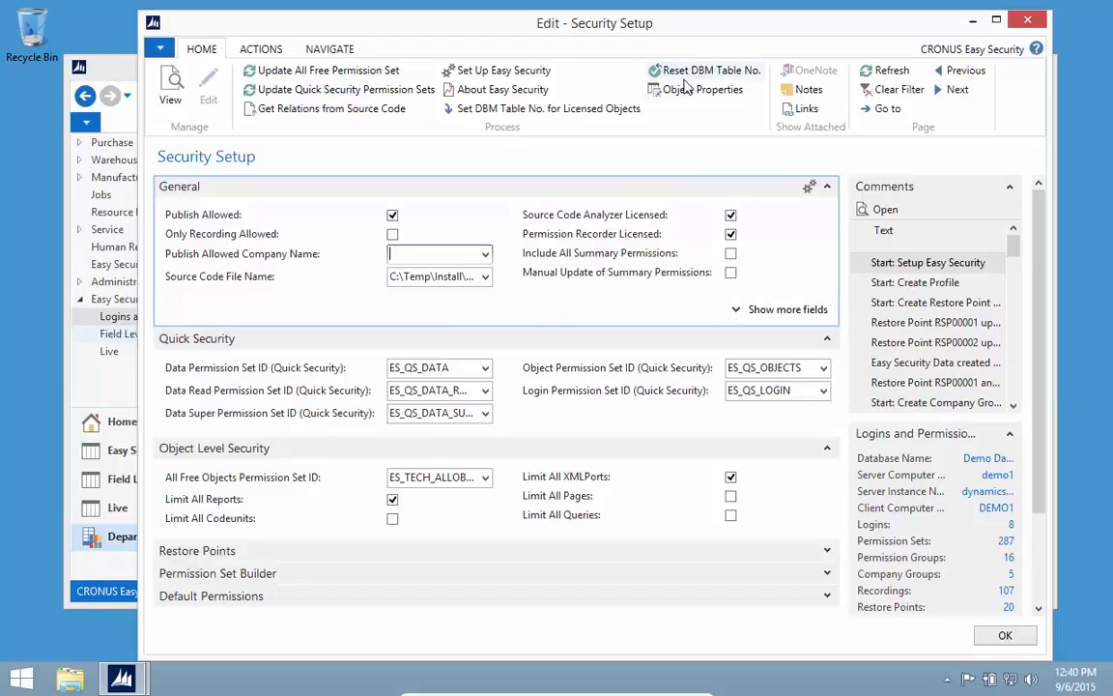
click(677, 89)
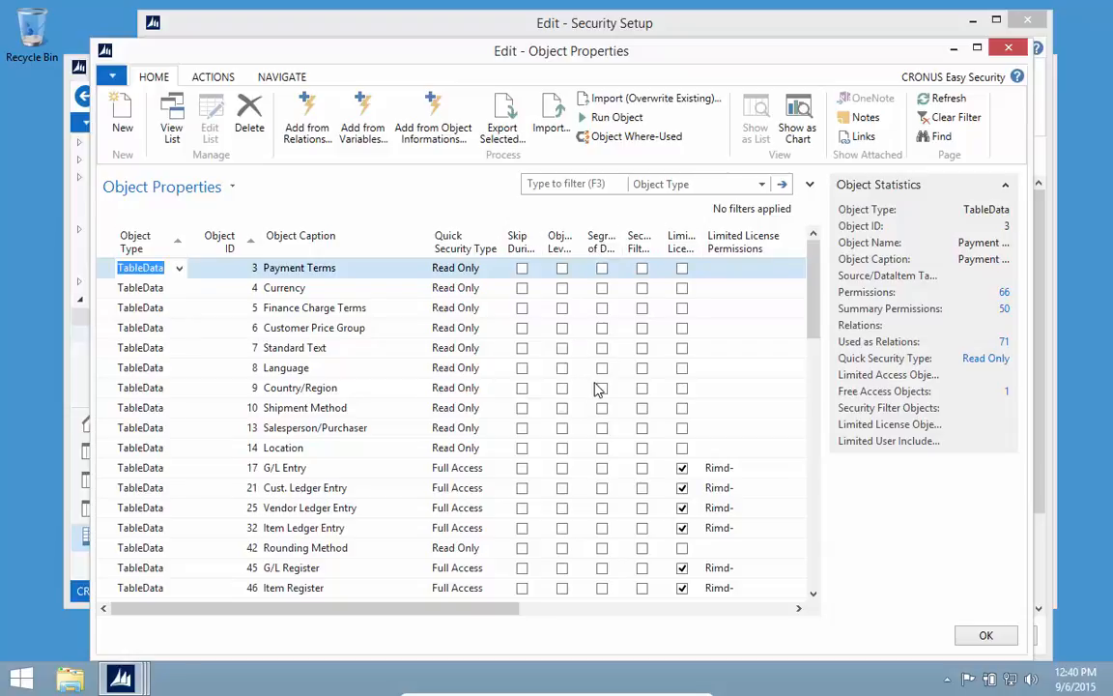
- Enable Segregation of Duties for the G/L Entry, Cust. Ledger Entry and Vendor Ledger Entry tables
scroll(596, 484, down, 1)
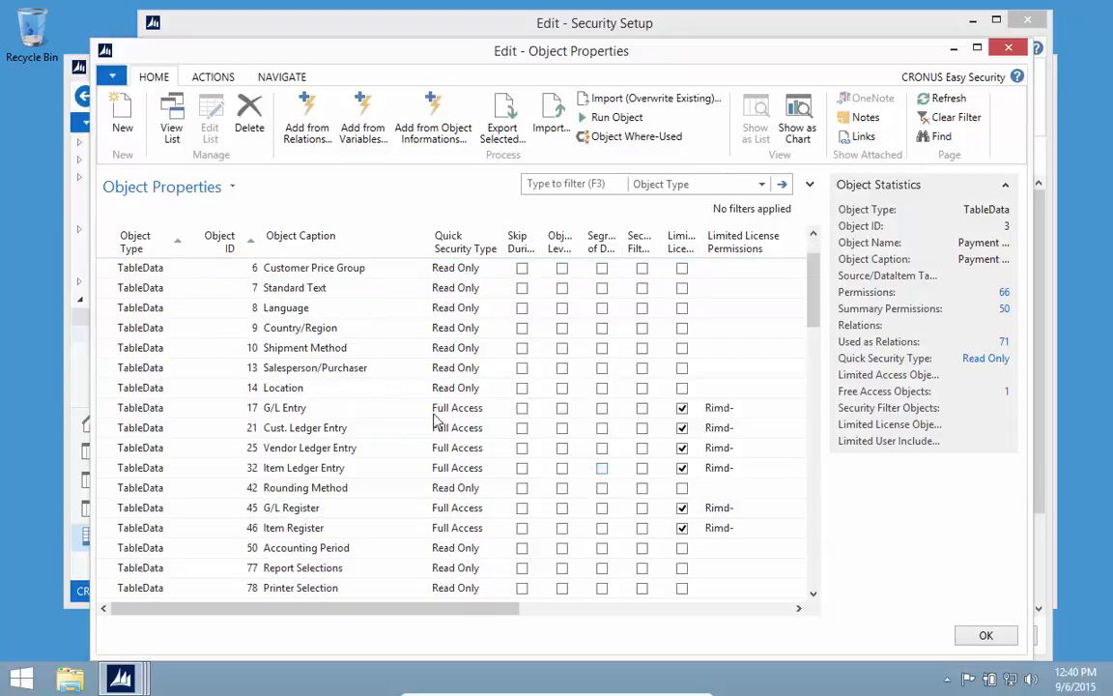
click(603, 409)
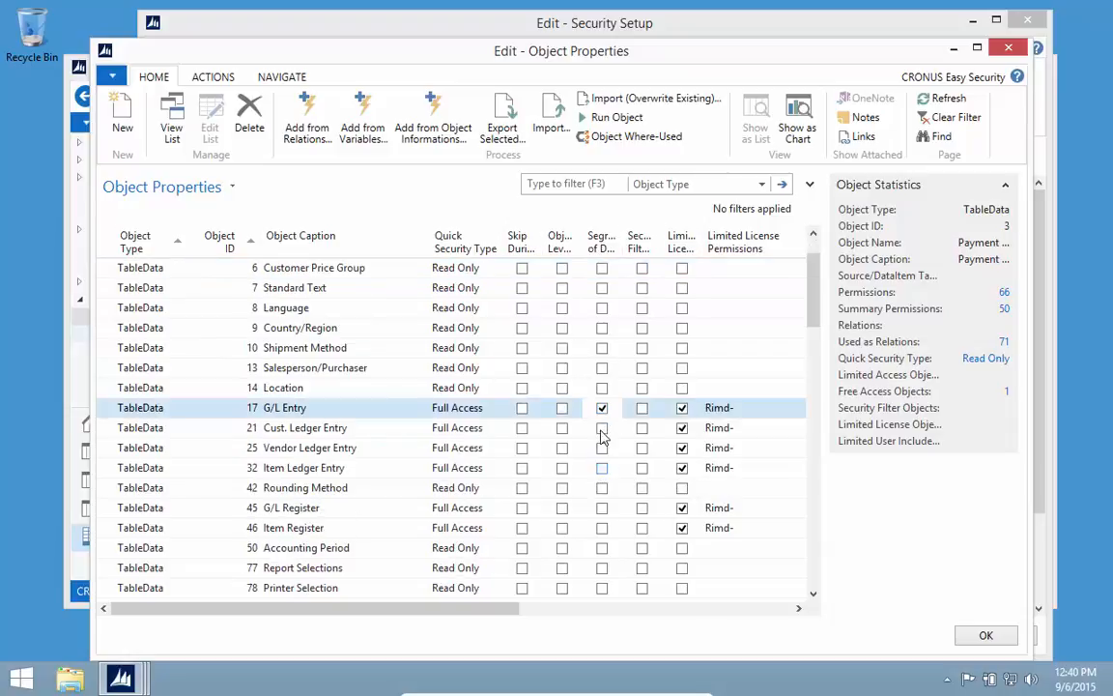
click(602, 428)
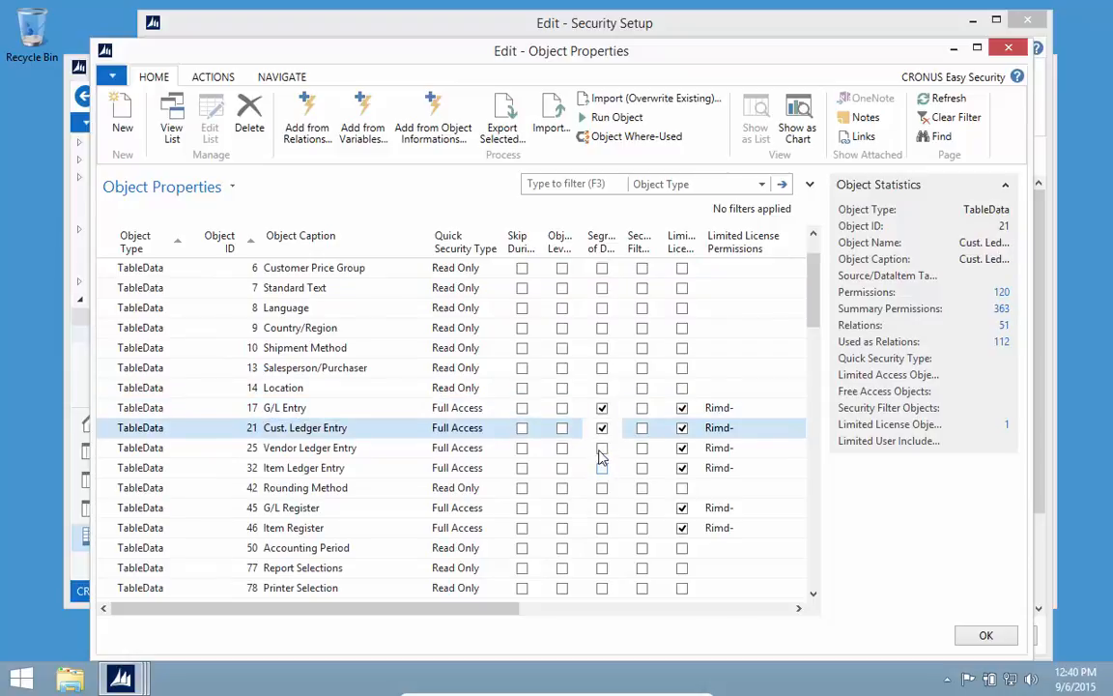
click(602, 449)
- Enable Segregation of Duties for the Sales Shipment, Sales Invoice, Sales Cr.Memo, Purch. Rcpt., Purch. Inv. and Purch. Cr. Memo header tables
scroll(602, 479, down, 11)
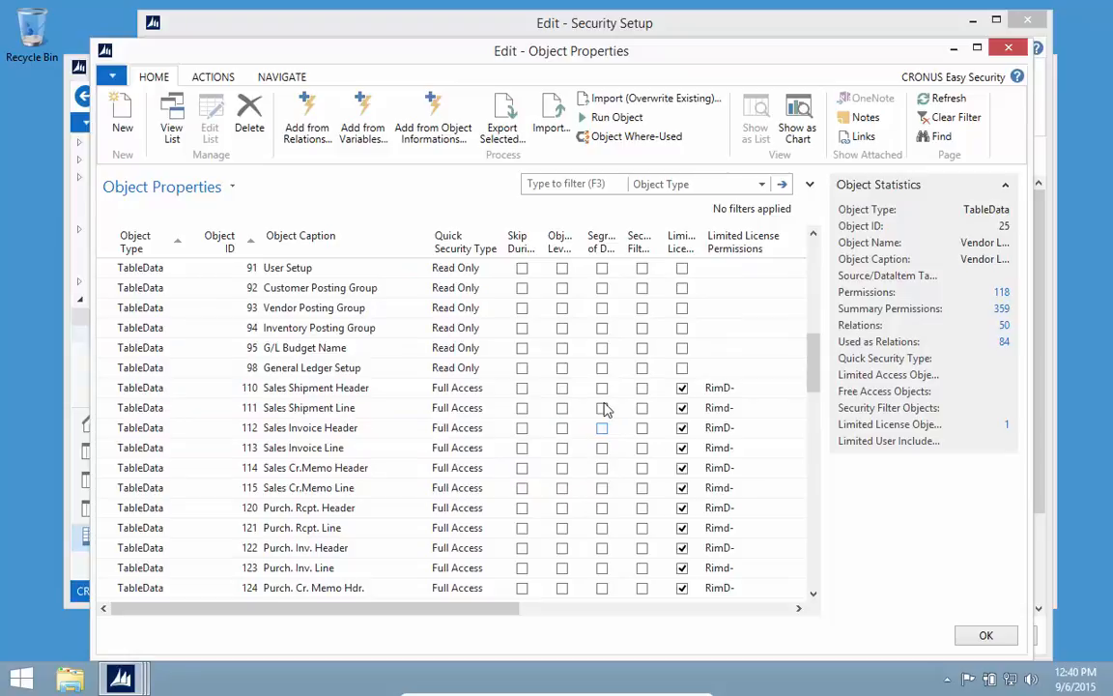
click(602, 389)
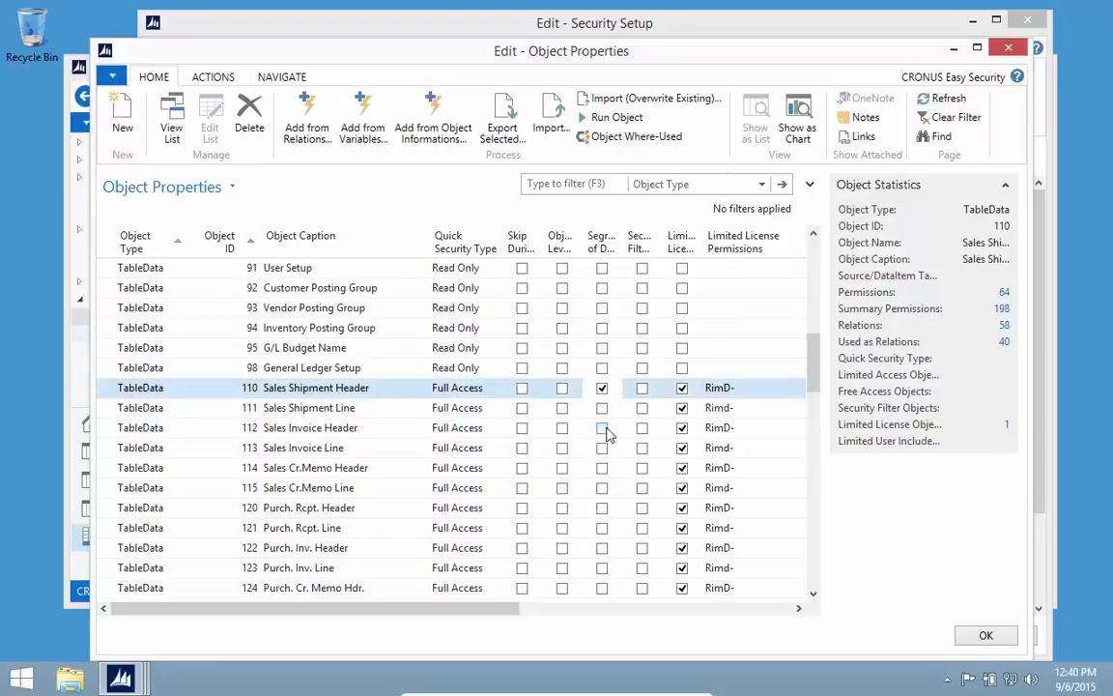
click(602, 428)
click(602, 468)
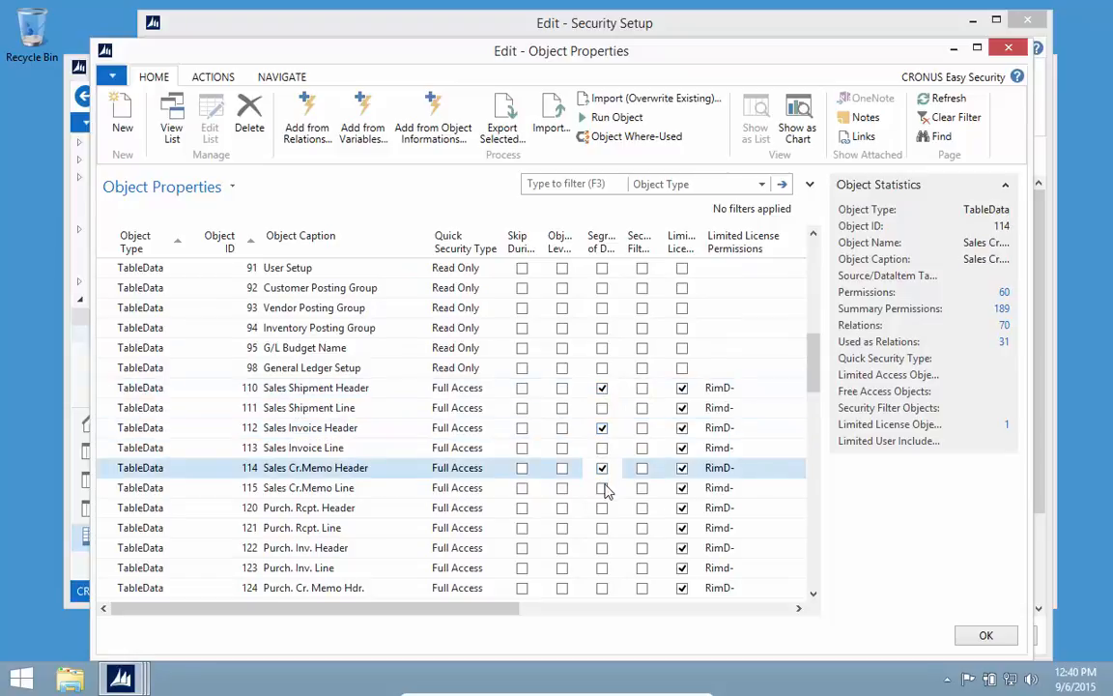
click(602, 507)
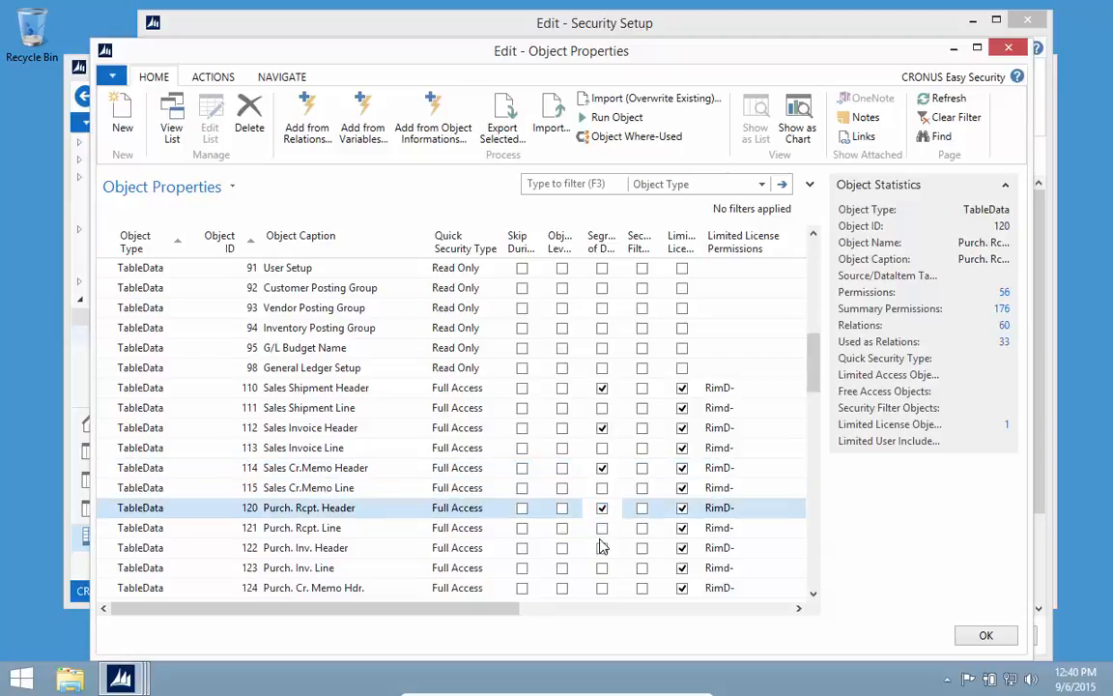
click(602, 548)
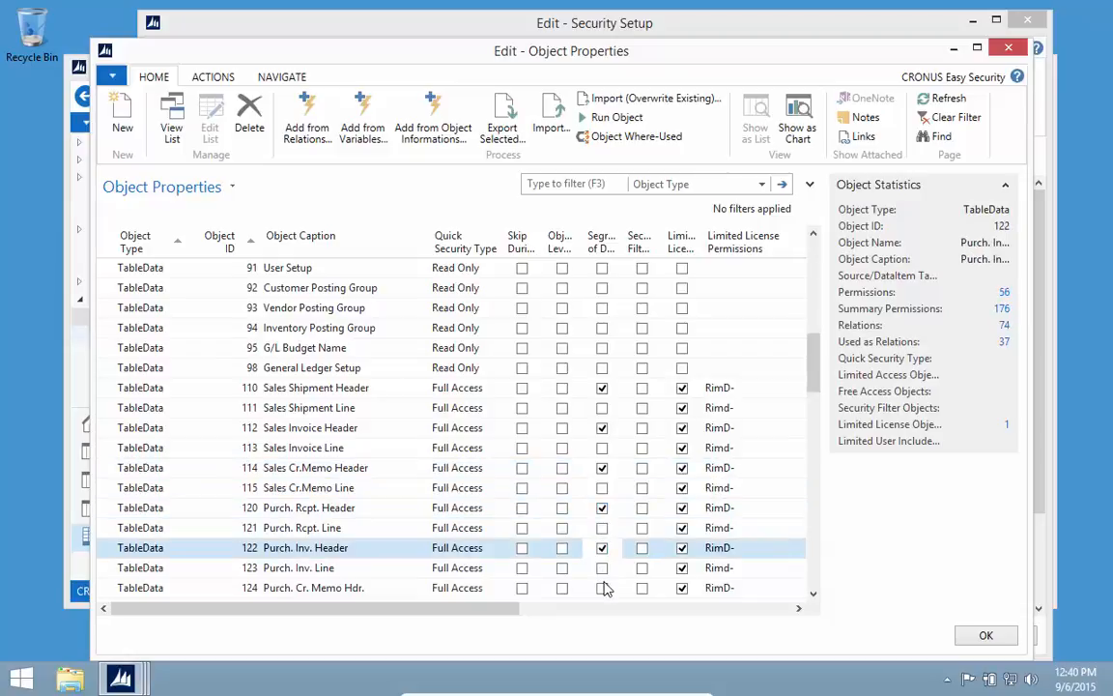
click(603, 588)
- Add an object property line for TableData 18 Customer with Segregation of Duties enabled
scroll(435, 467, up, 10)
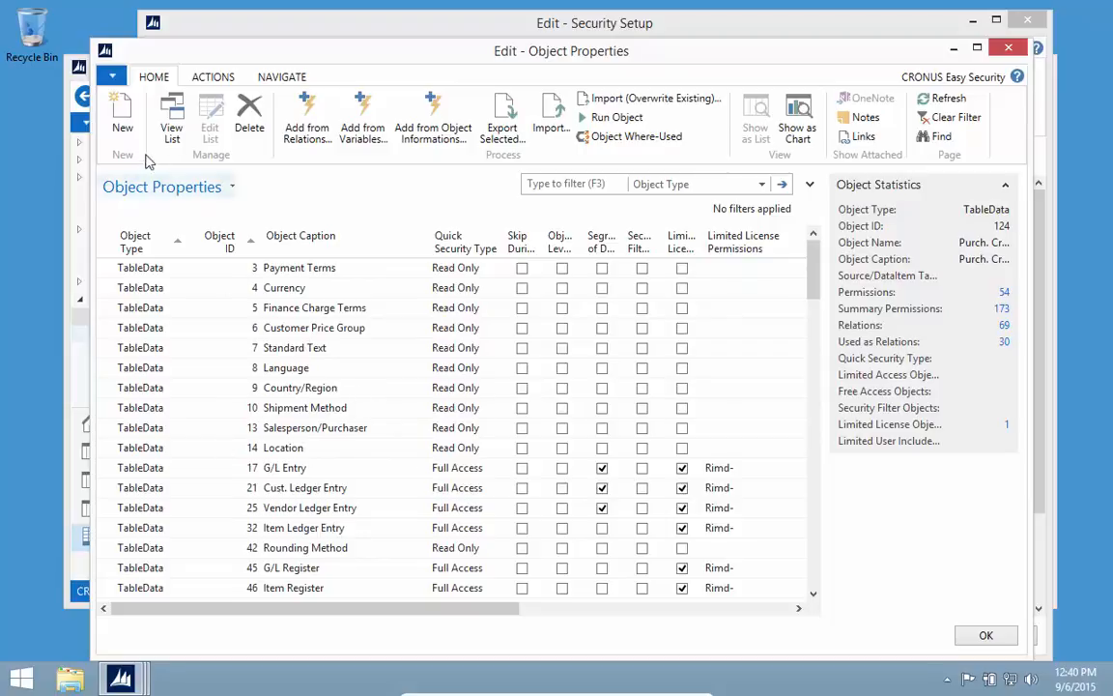
click(121, 130)
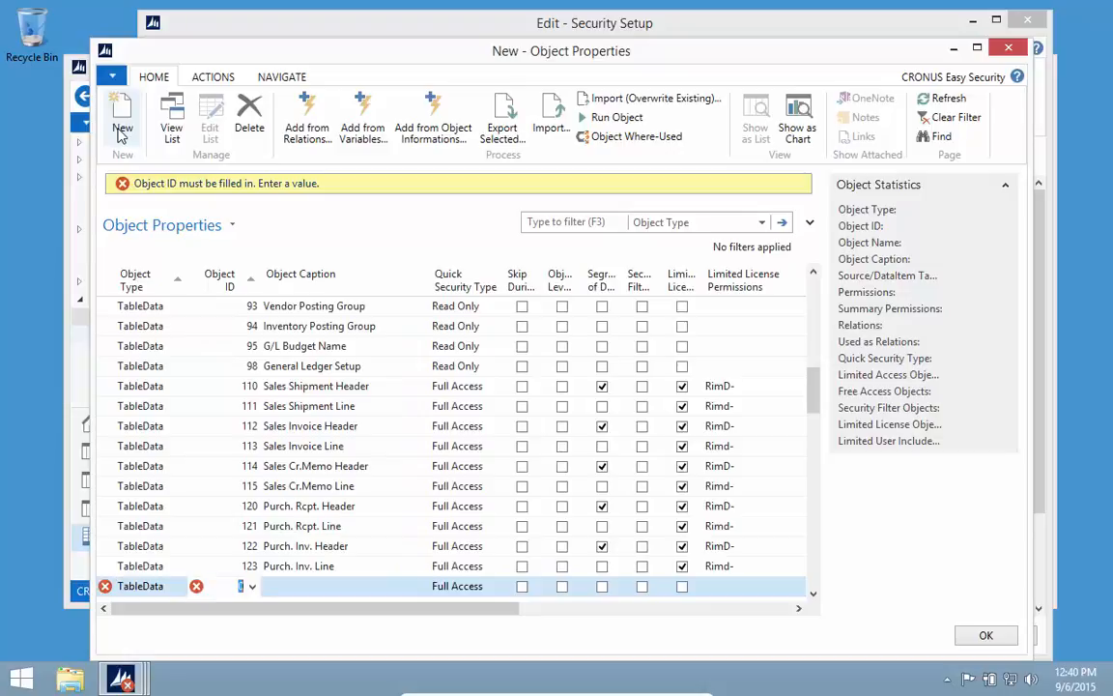
text(18)
key(Return)
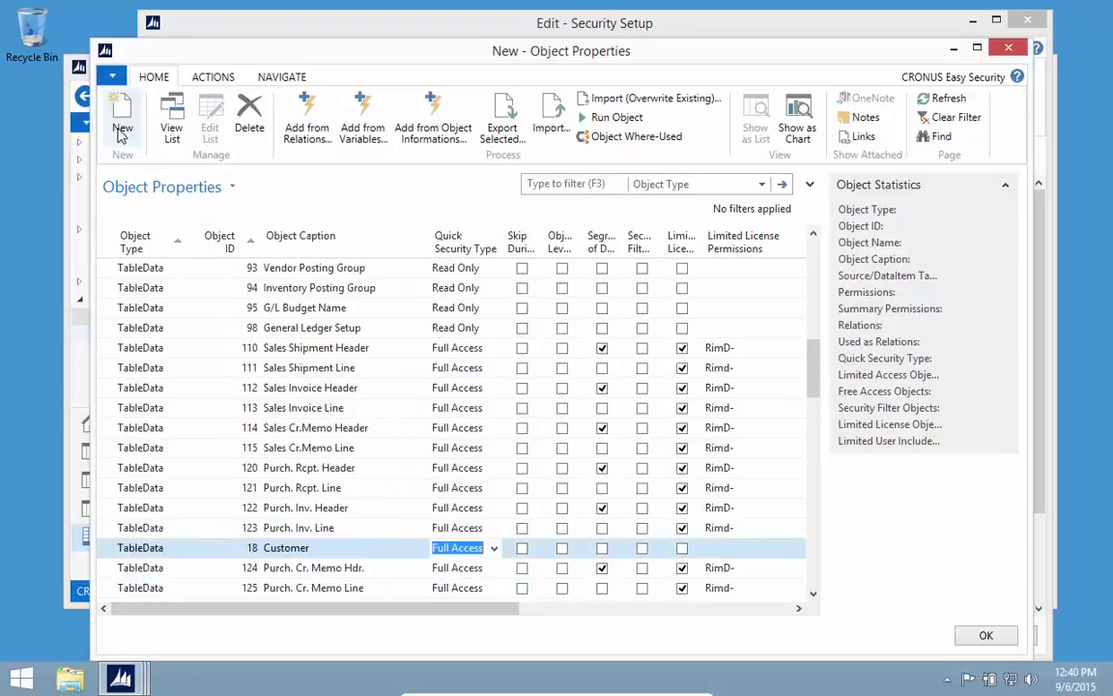
key(Tab)
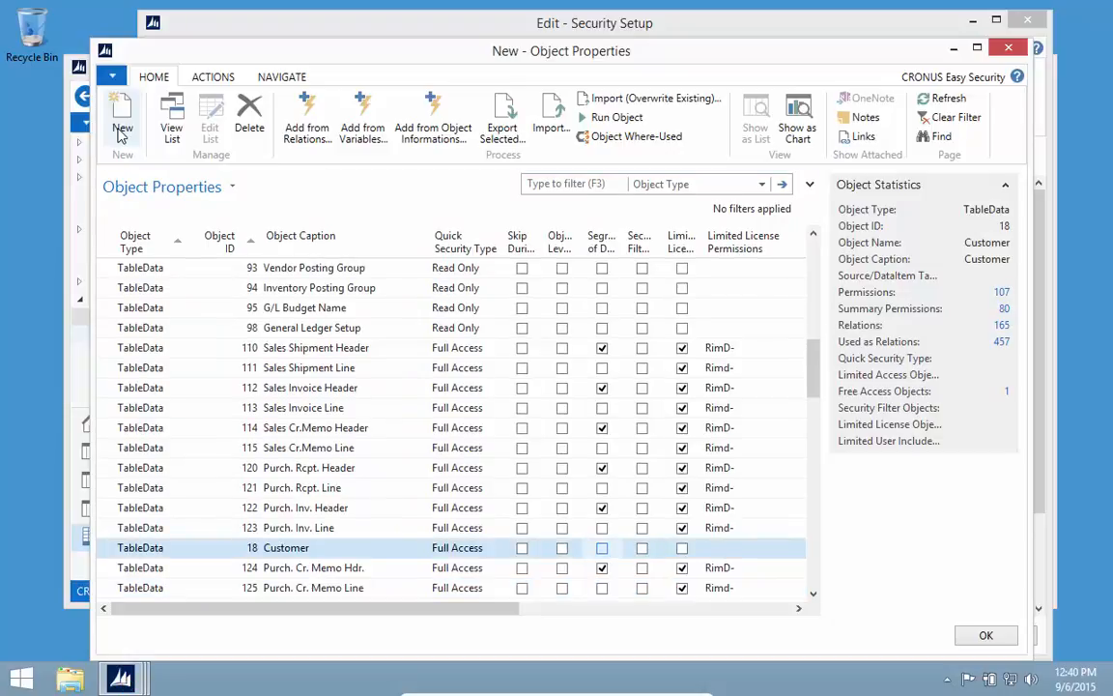
key(Left)
key(Left)
key(Left)
key(Left)
key(Left)
key(Left)
key(Down)
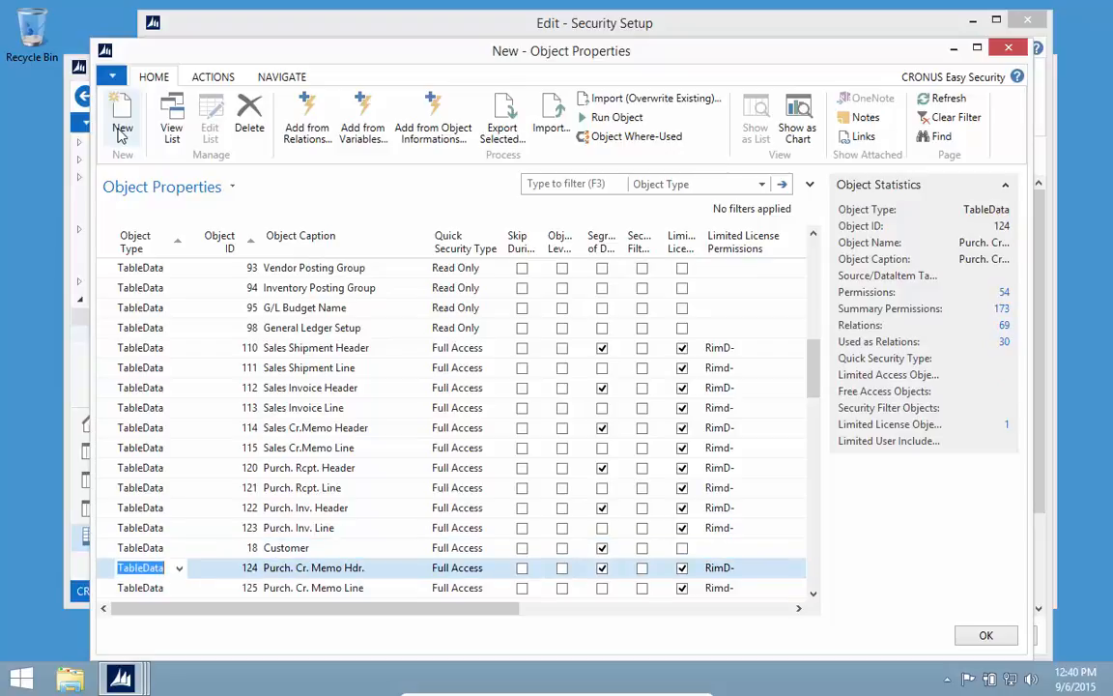
- Add an object property line for TableData 23 Vendor with Segregation of Duties enabled
click(122, 128)
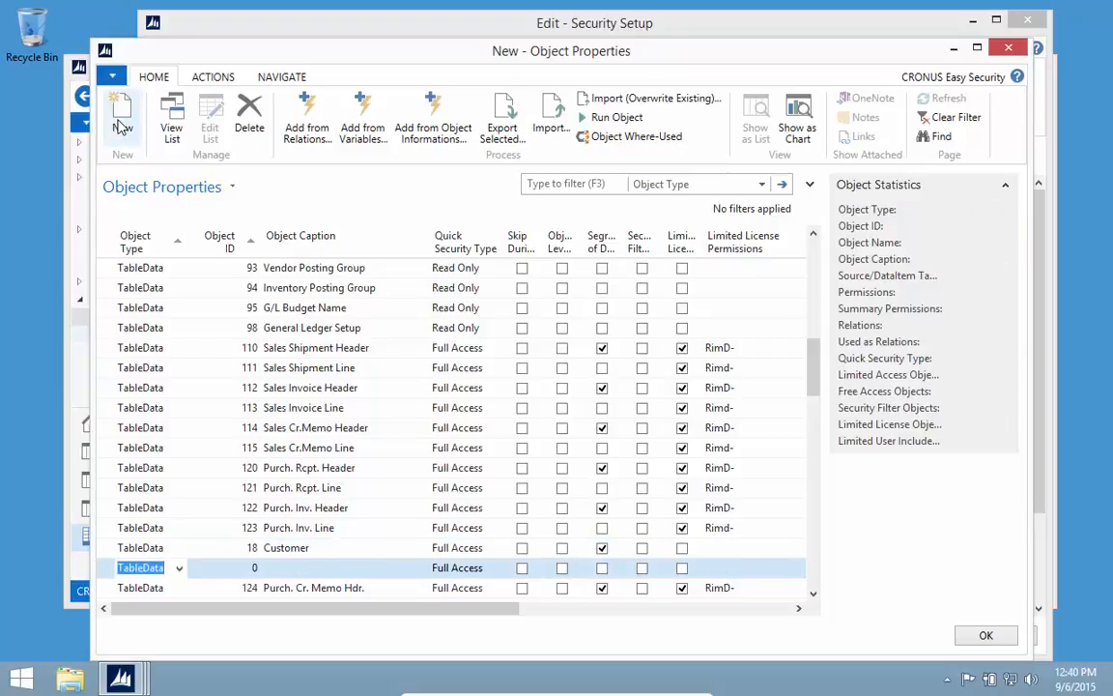
key(Tab)
key(Tab)
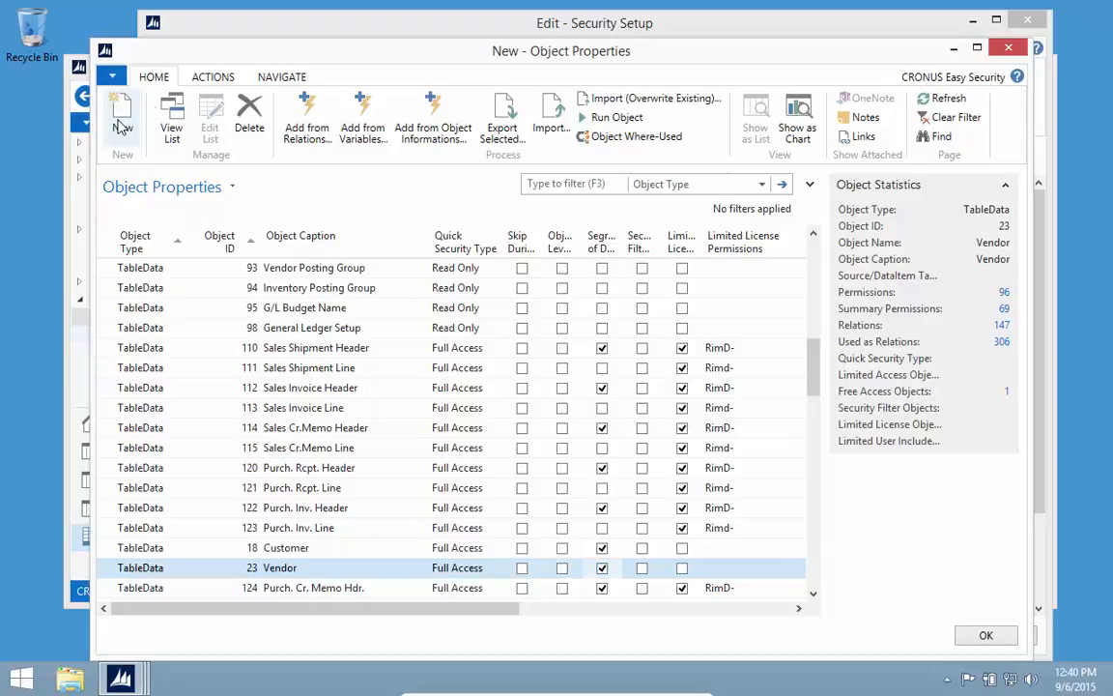
- Add an object property line for TableData 27 Item with Segregation of Duties enabled
click(122, 121)
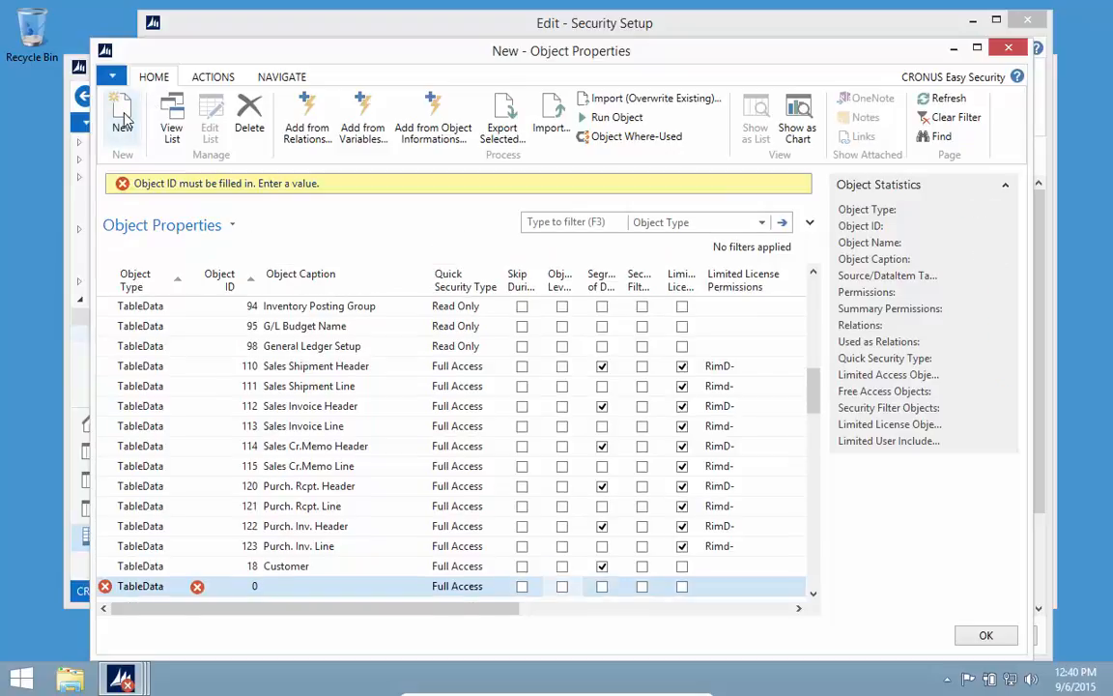
key(Tab)
text(27)
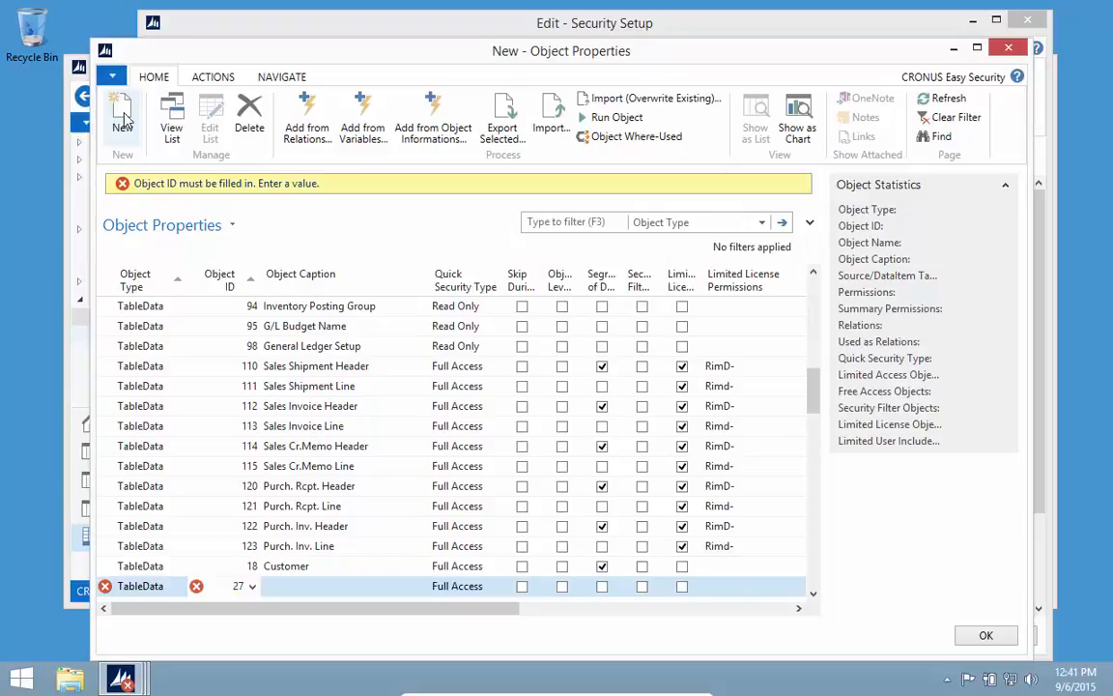
key(Tab)
key(Tab)
key(Tab)
key(Tab)
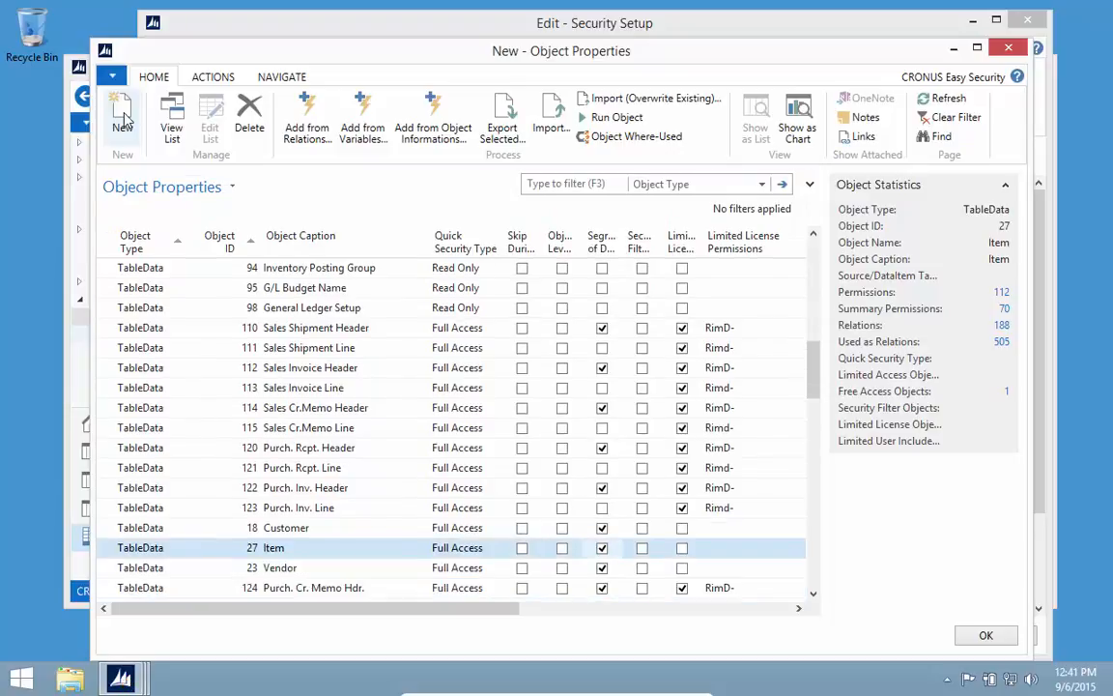
key(Down)
key(Up)
key(Up)
key(Up)
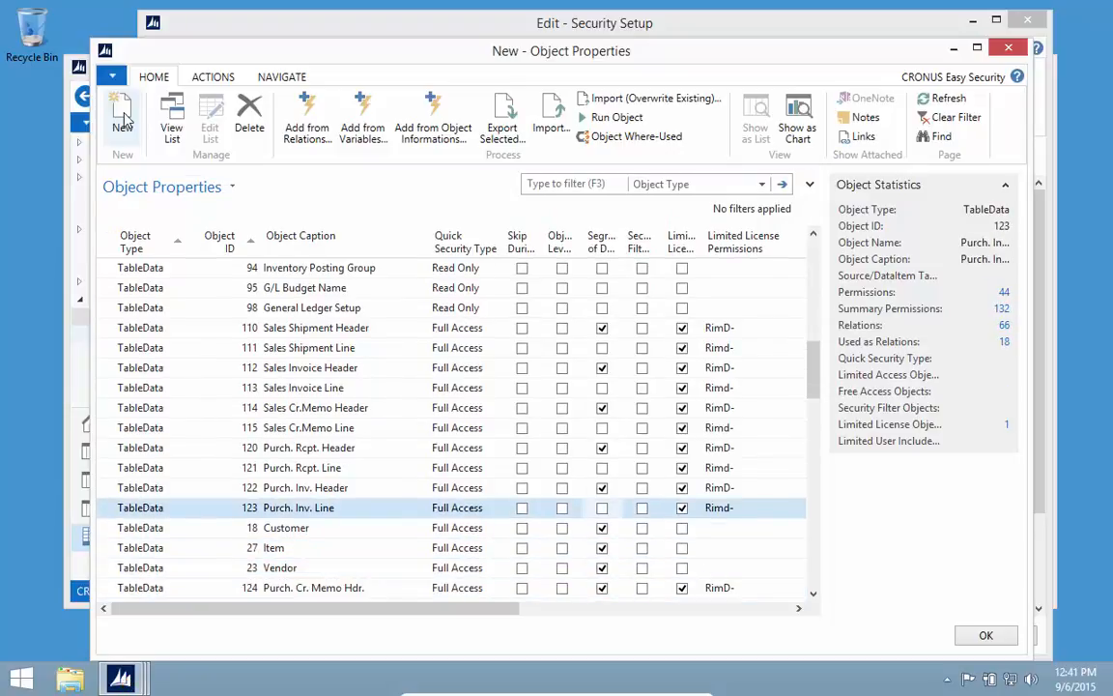
- Close Object Properties and Security Setup, and run Update Summary Permissions for logins, permission sets, permission groups, recordings, live users and live permission sets
key(Escape)
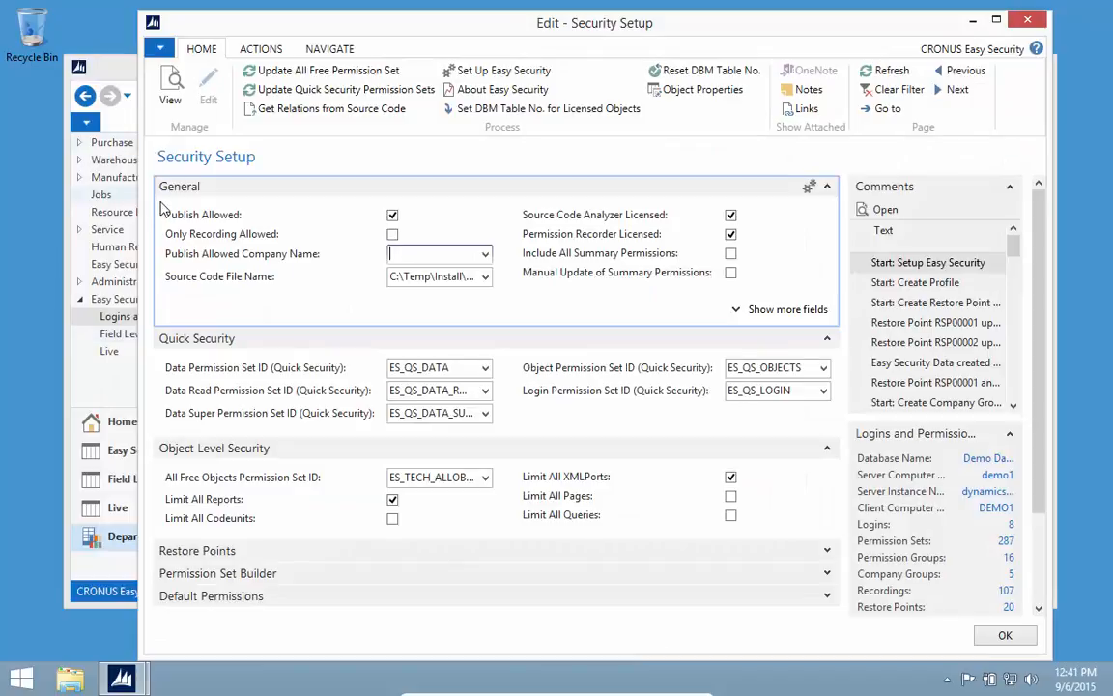
key(Escape)
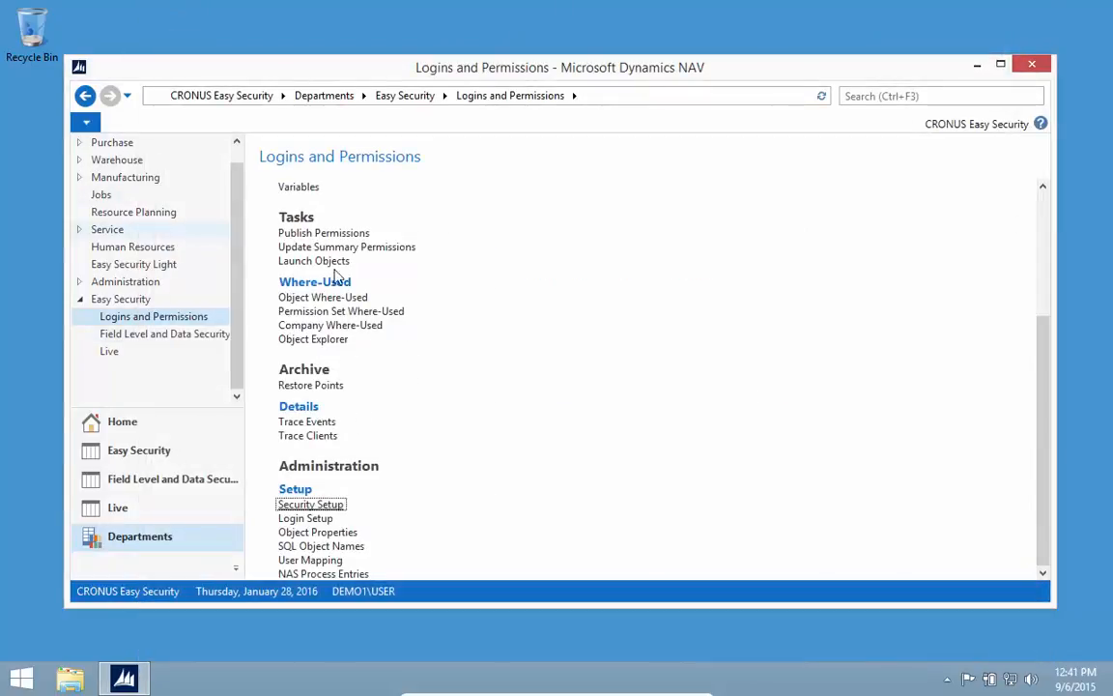
click(326, 249)
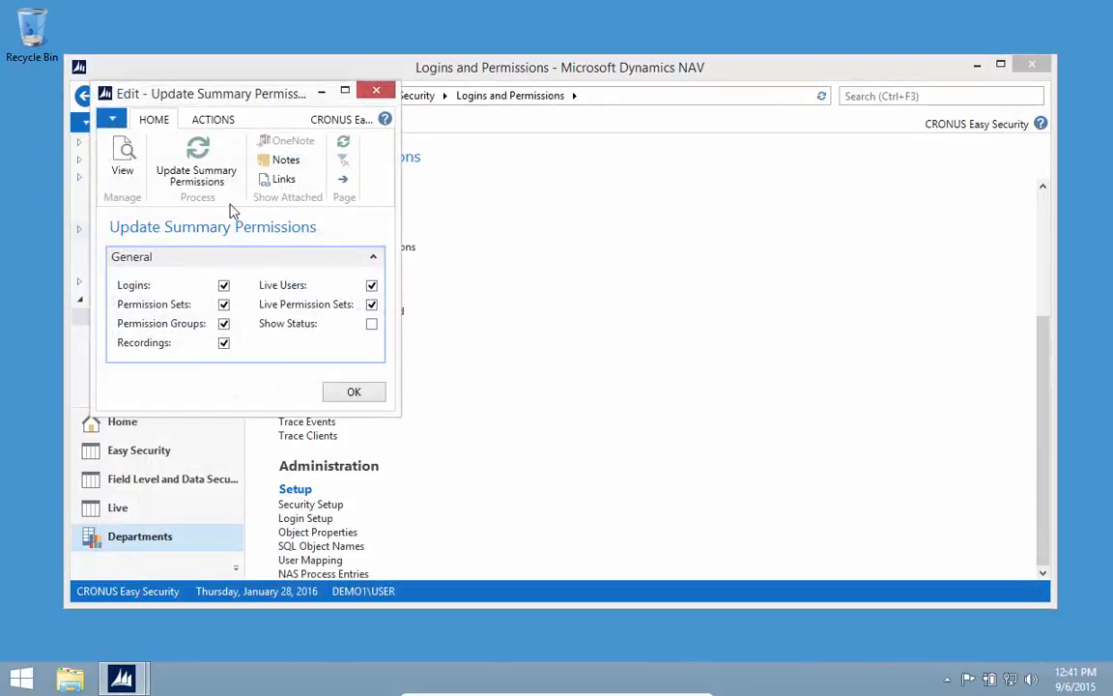
click(196, 170)
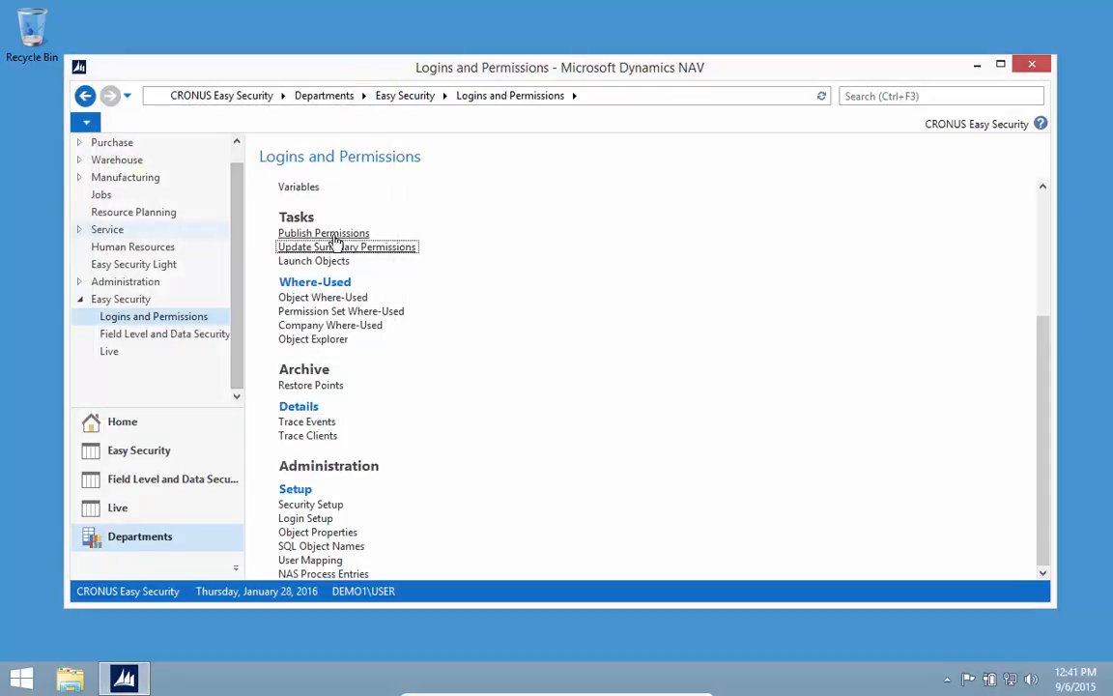
- Open the summary permissions of the E_CUSTOMER_SERVICE permission group
scroll(336, 240, up, 5)
click(303, 240)
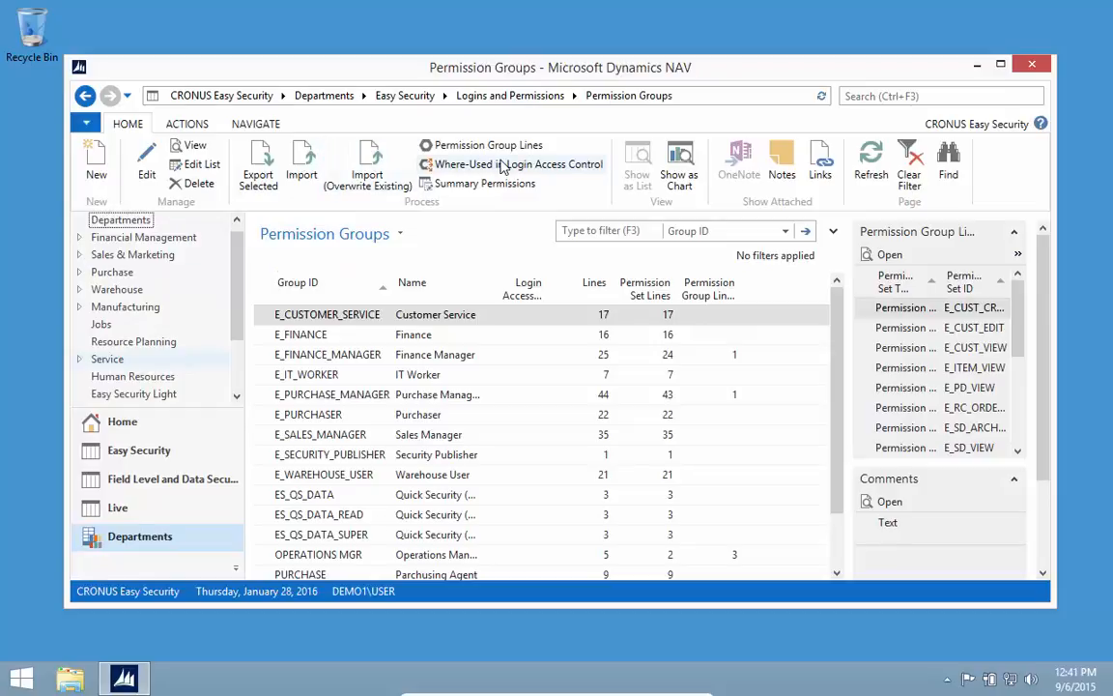
click(500, 186)
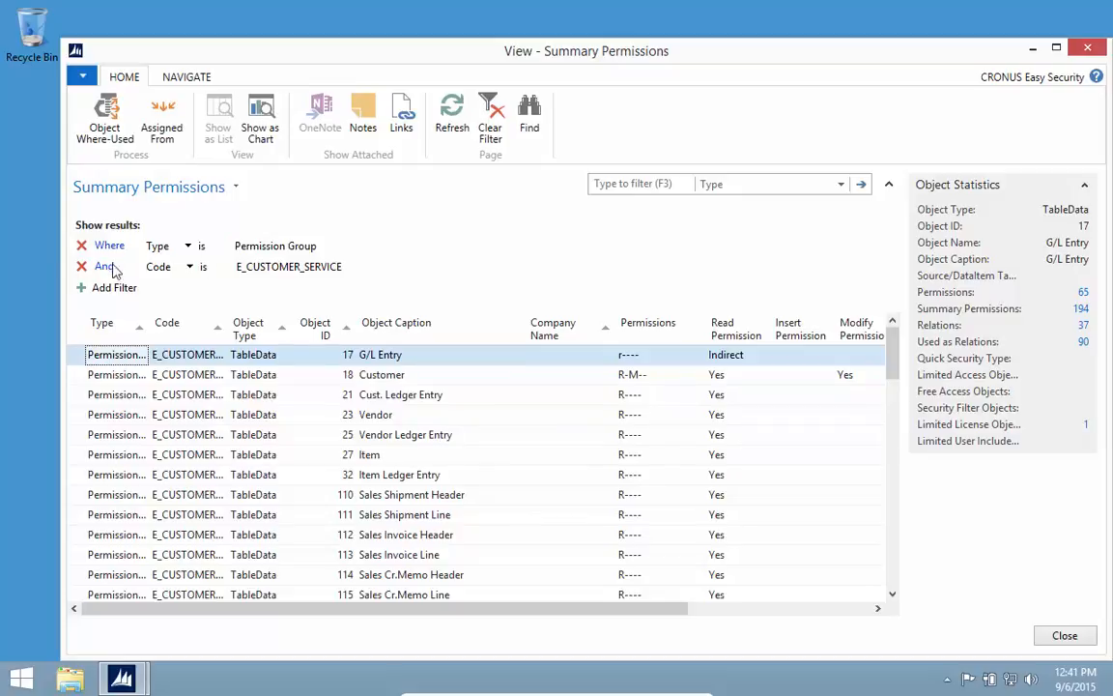
- Filter the E_CUSTOMER_SERVICE summary permissions to lines where Segregation of Duties Object is Yes
click(85, 287)
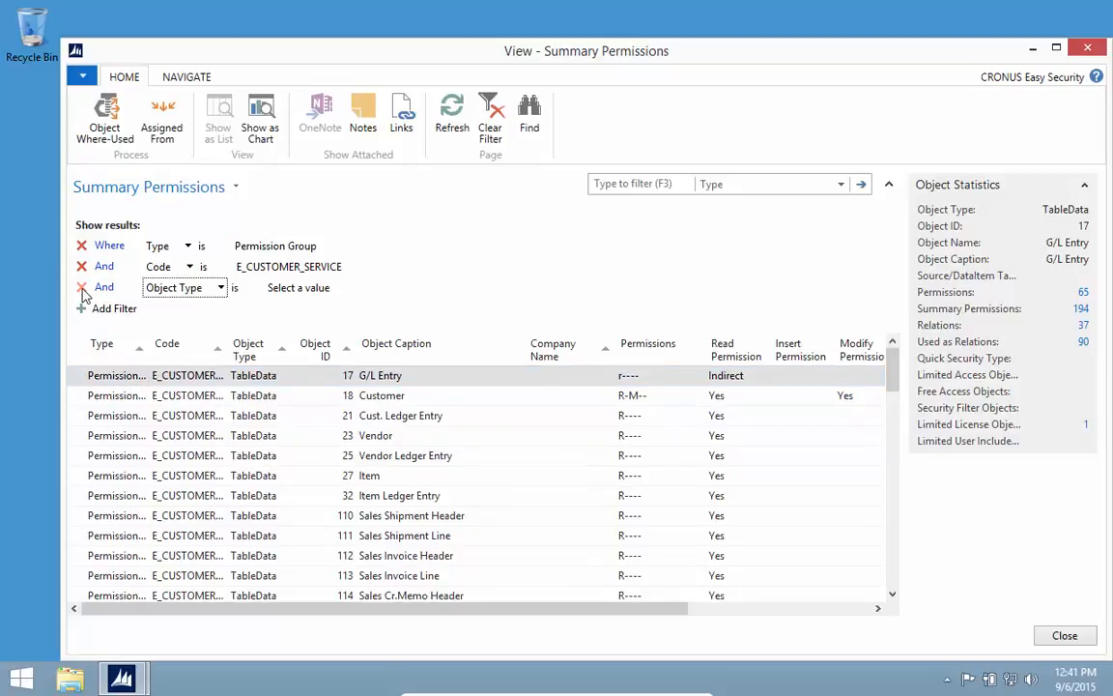
click(220, 296)
click(200, 536)
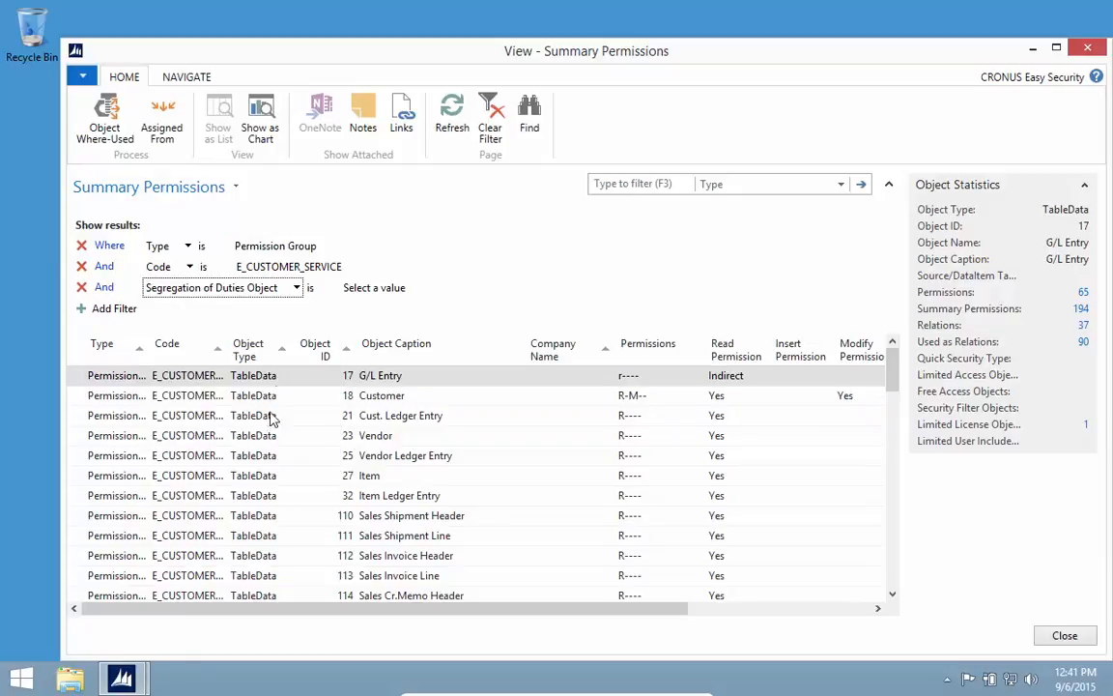
click(422, 288)
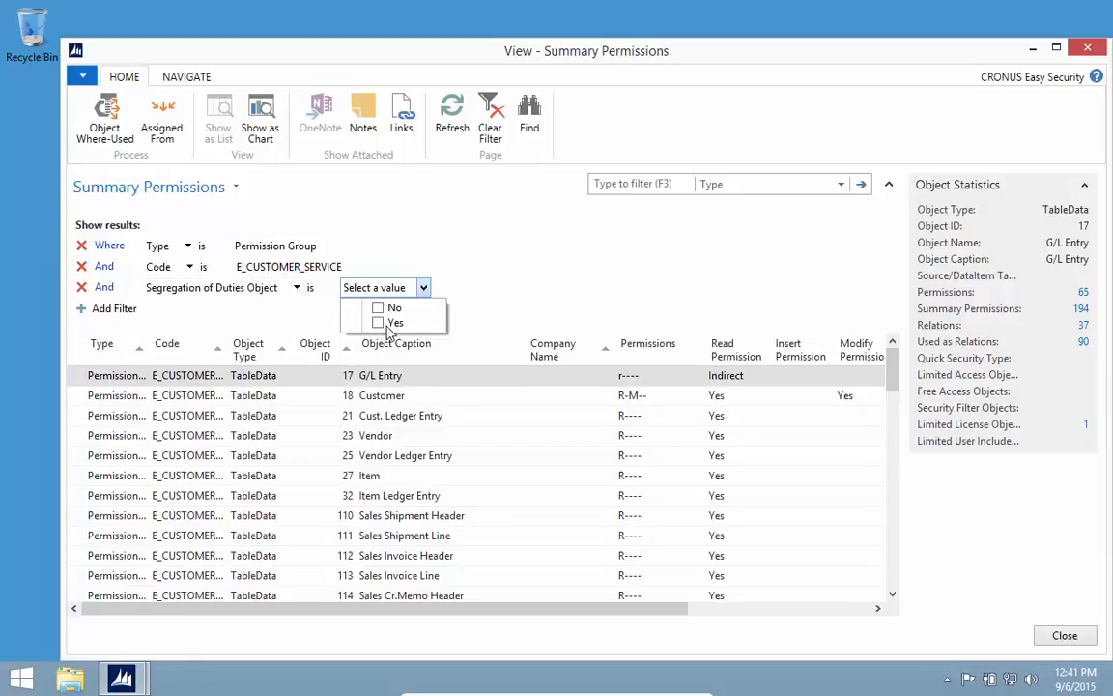
click(378, 323)
click(368, 440)
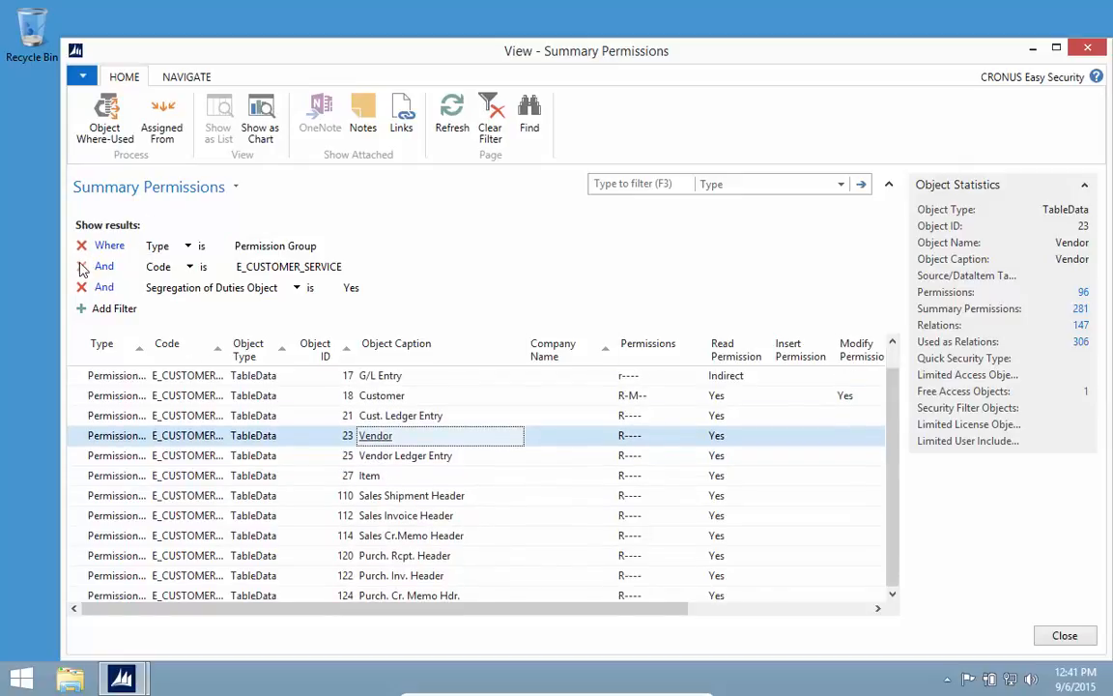
- Change the Type filter from Permission Group to User and remove the Code filter from the summary permissions
click(330, 246)
click(269, 295)
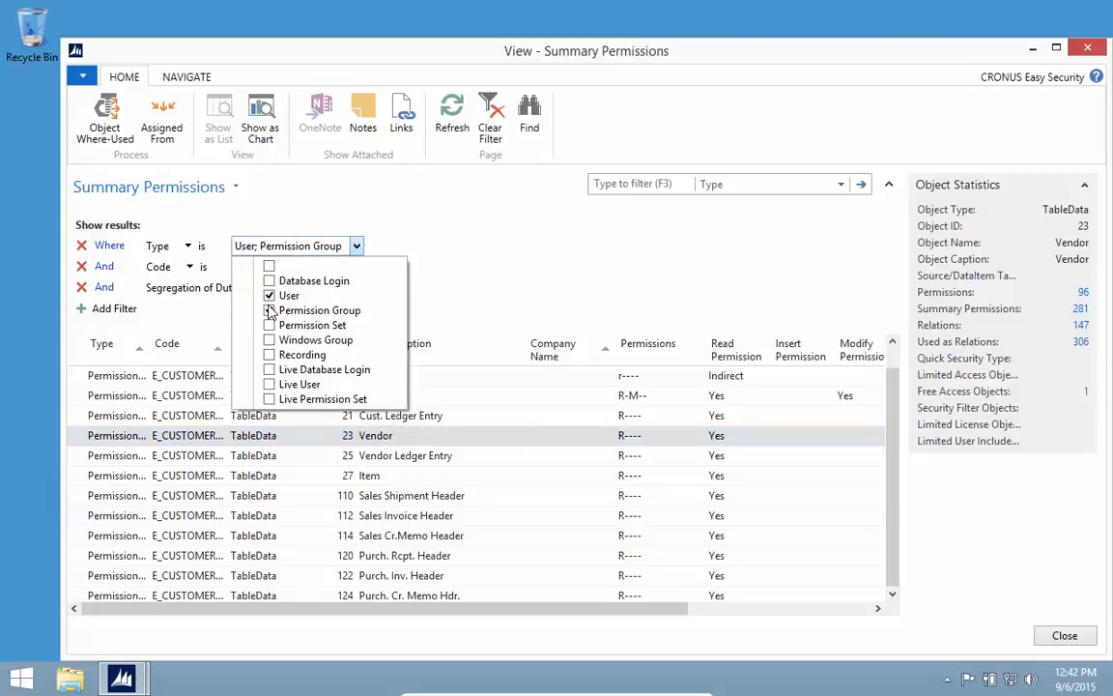
click(268, 311)
click(81, 267)
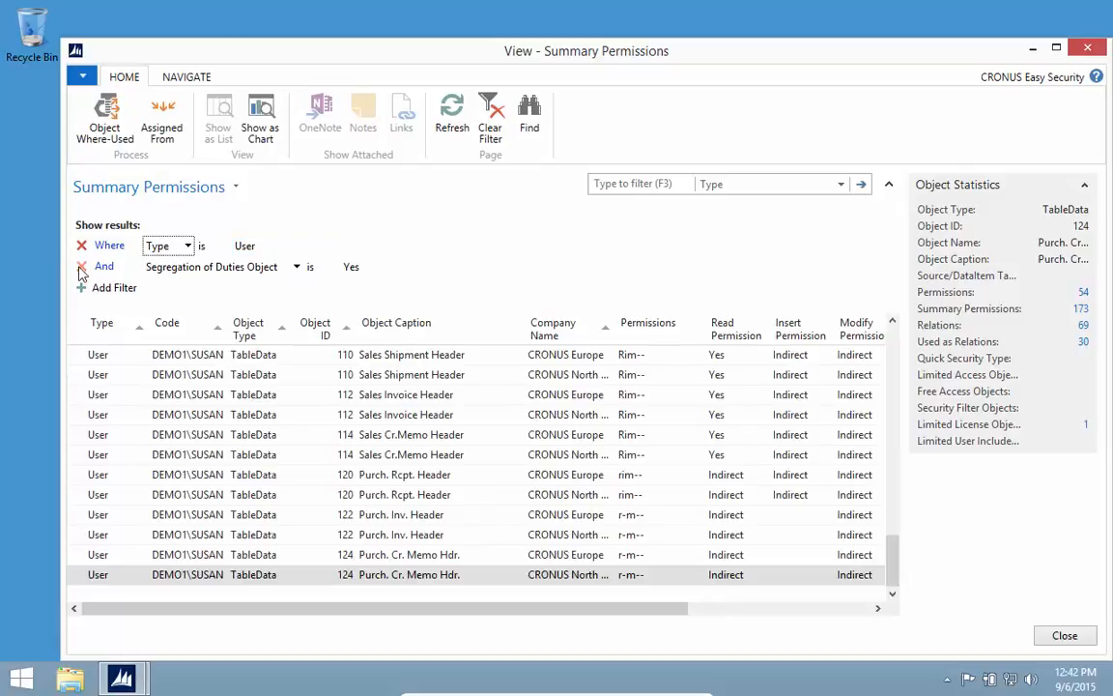
- Examine each user's permissions on the segregation of duties tables per company, and close the summary permissions
click(210, 424)
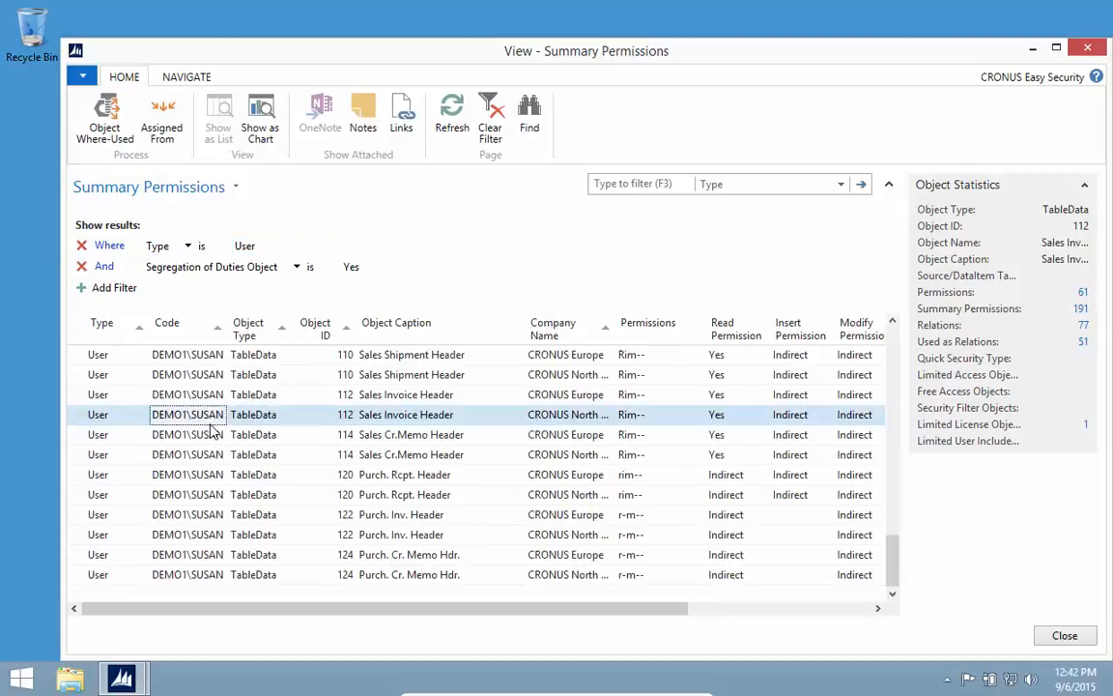
scroll(210, 425, up, 12)
scroll(228, 400, down, 12)
scroll(435, 454, down, 4)
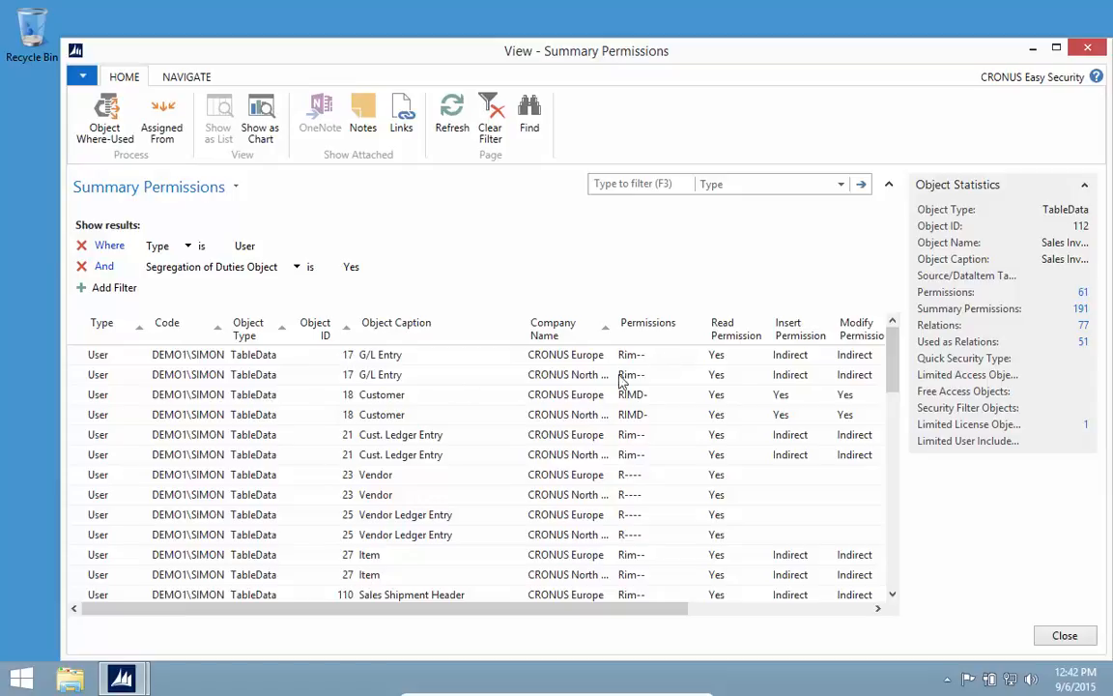
scroll(361, 396, down, 10)
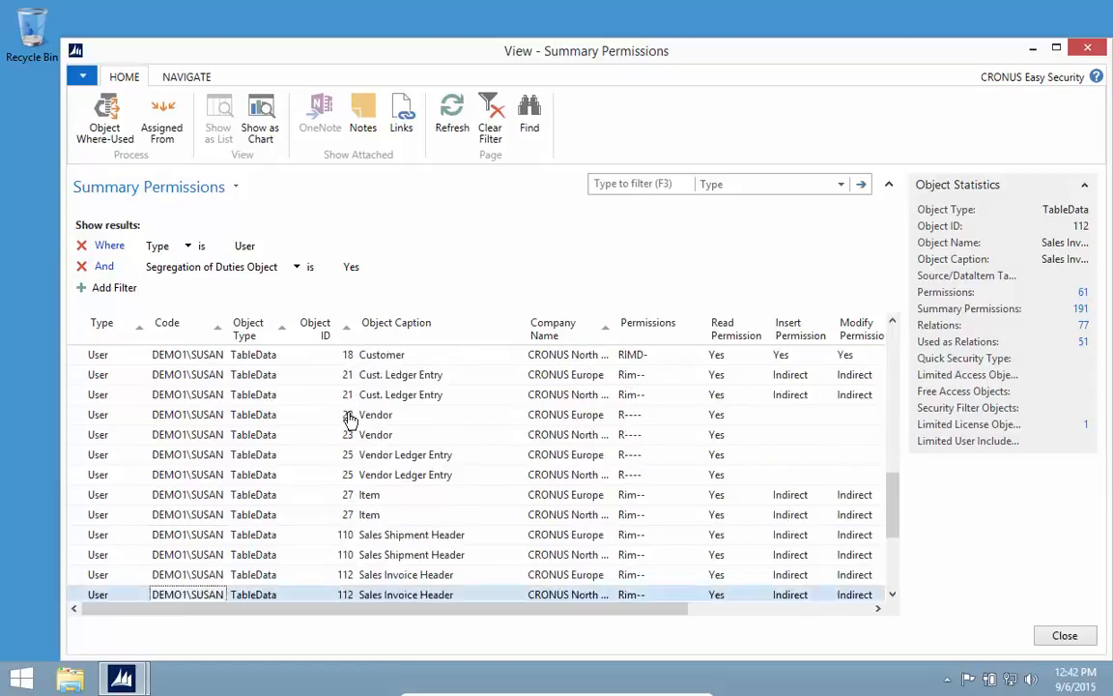
scroll(348, 413, down, 3)
scroll(388, 416, up, 8)
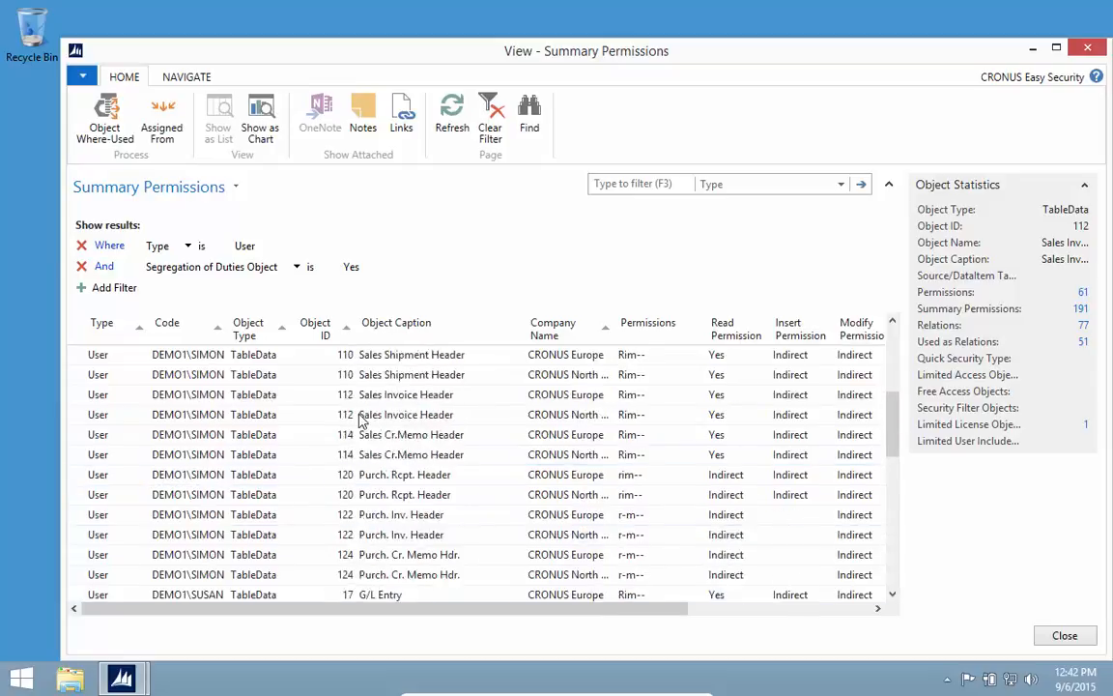
scroll(360, 419, up, 4)
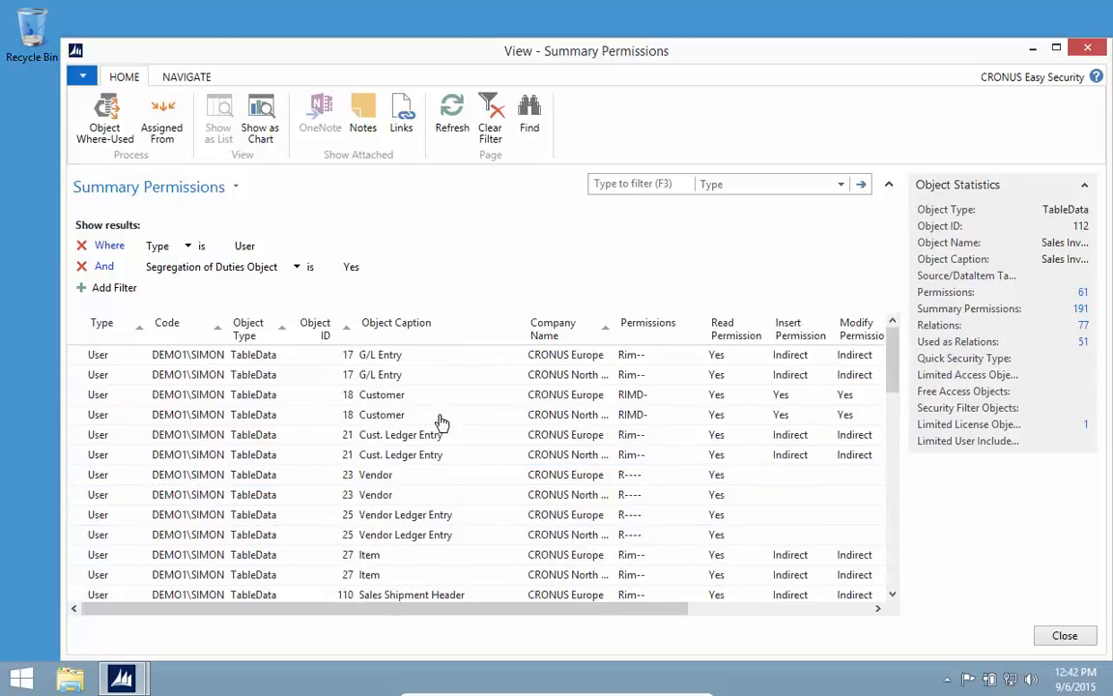
scroll(225, 338, down, 2)
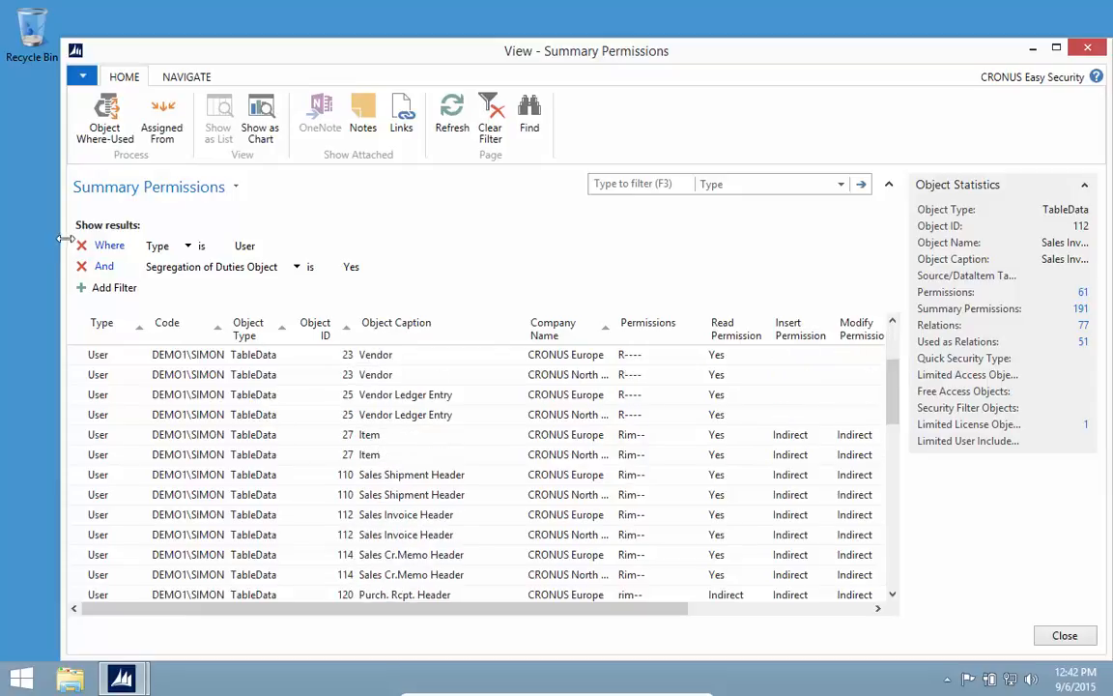
key(Escape)
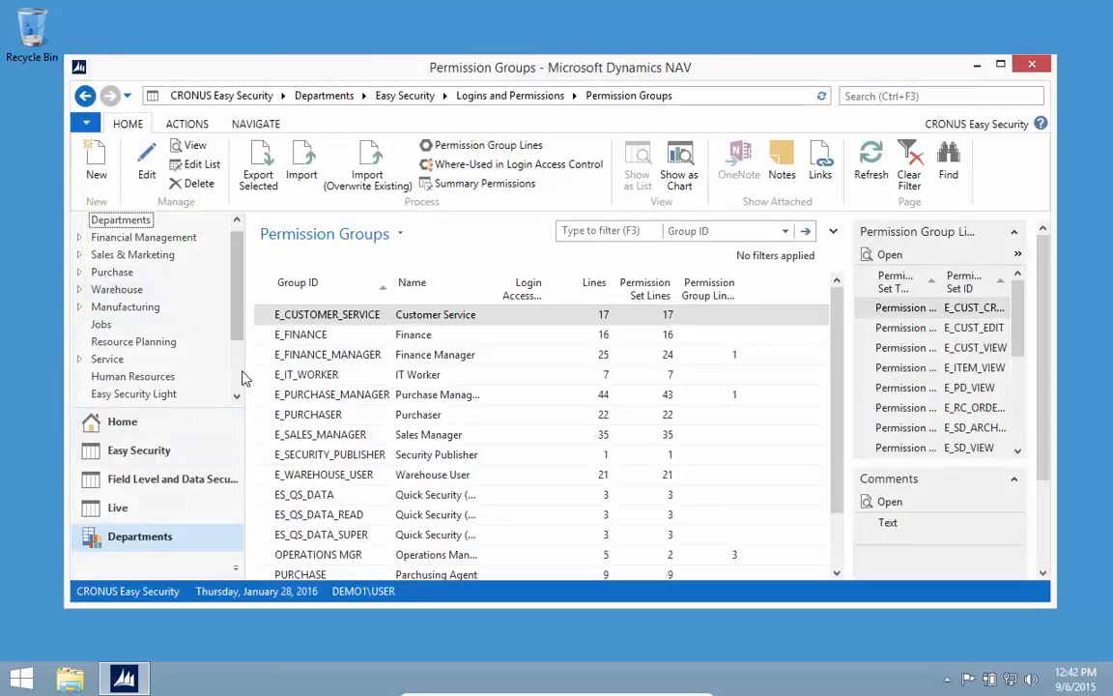
- Enable Include All Summary Permissions in Security Setup and close the setup
scroll(221, 338, down, 2)
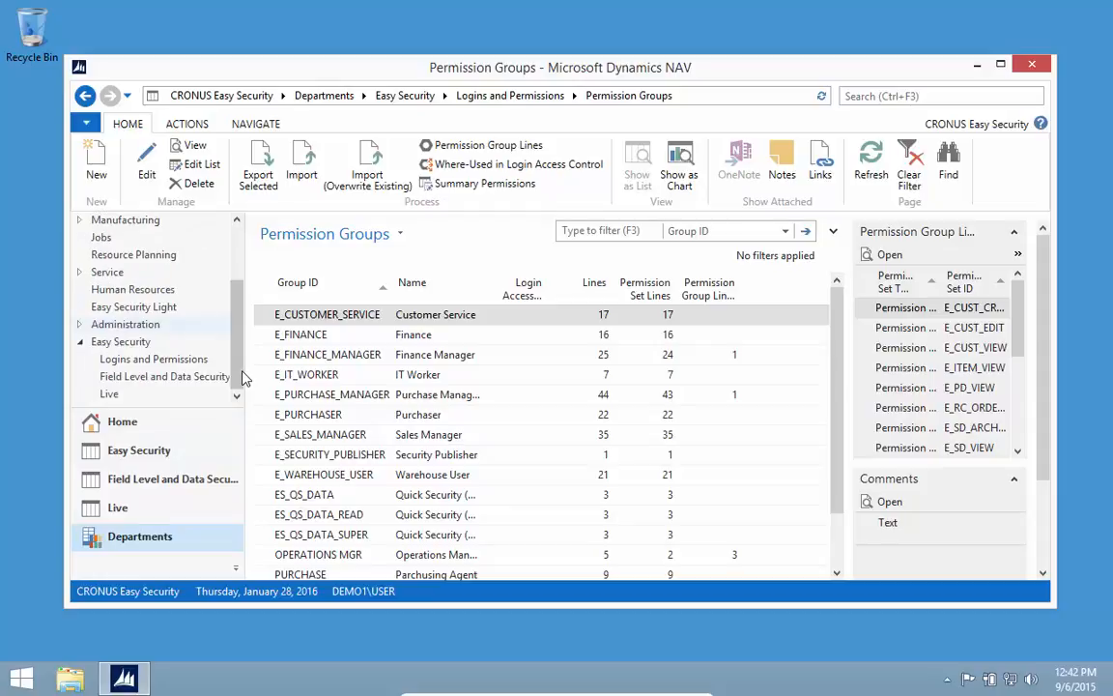
click(140, 360)
scroll(483, 445, down, 3)
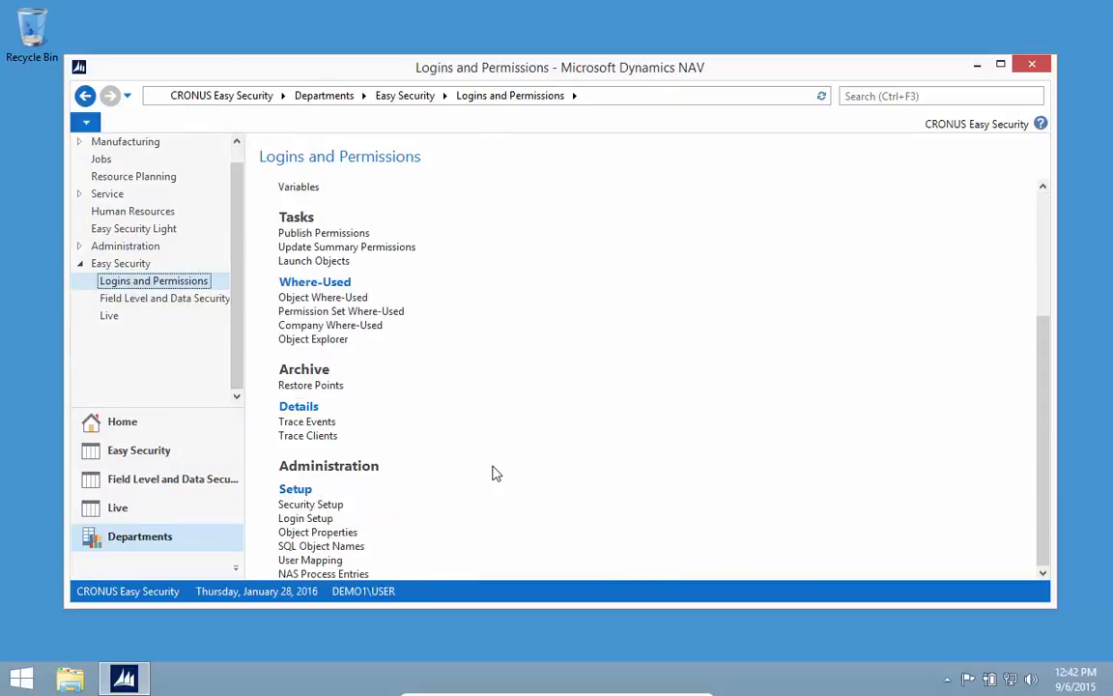
click(329, 505)
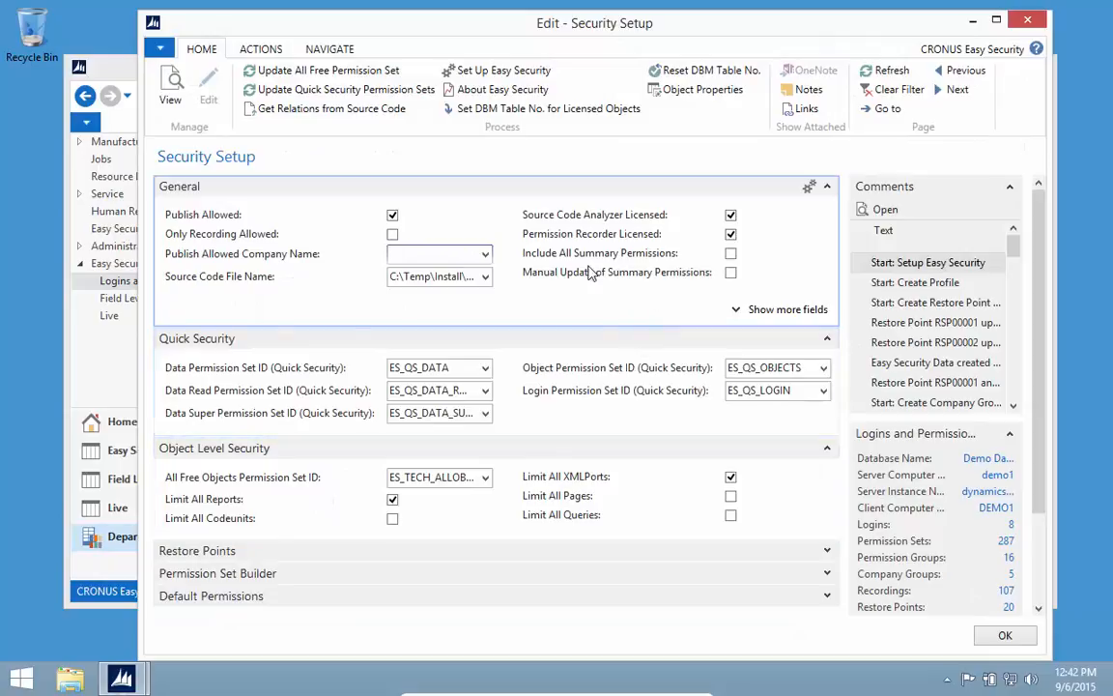
click(732, 259)
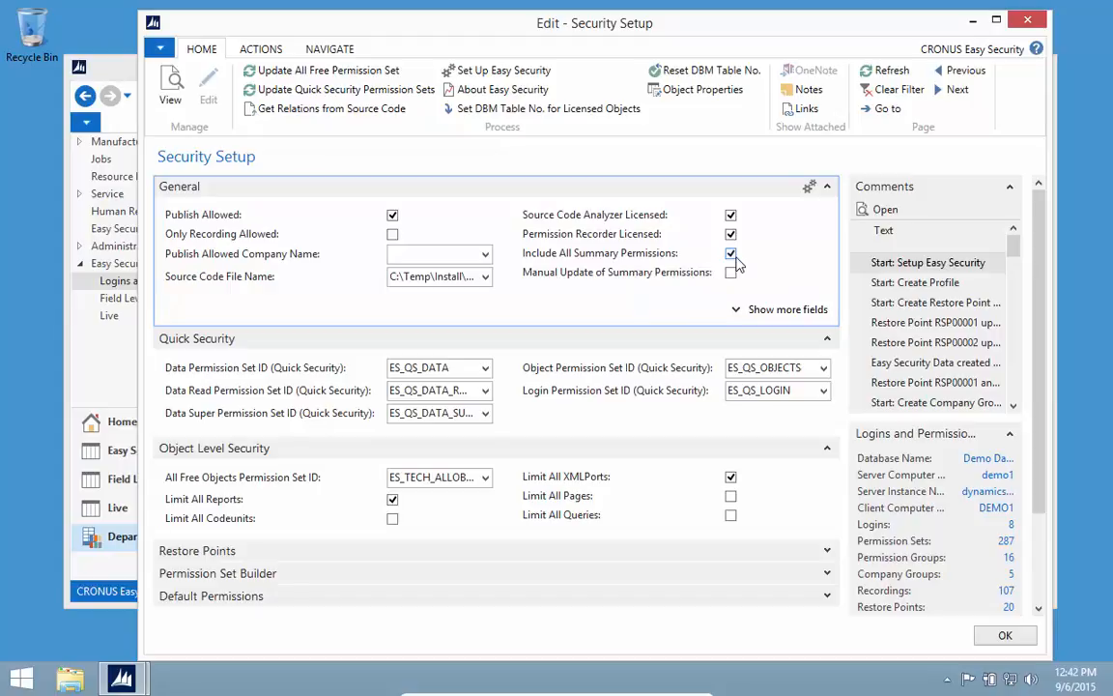
key(Escape)
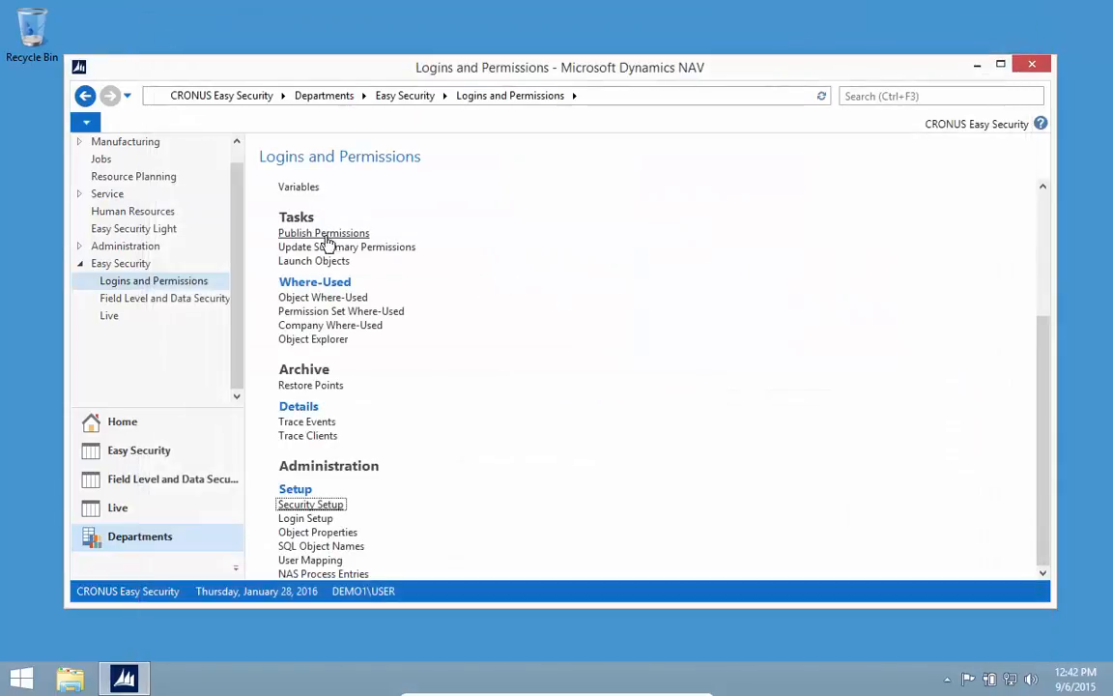
- Run Update Login for the selected login that has the SALES permission group, and dismiss the message
scroll(367, 280, up, 3)
click(292, 210)
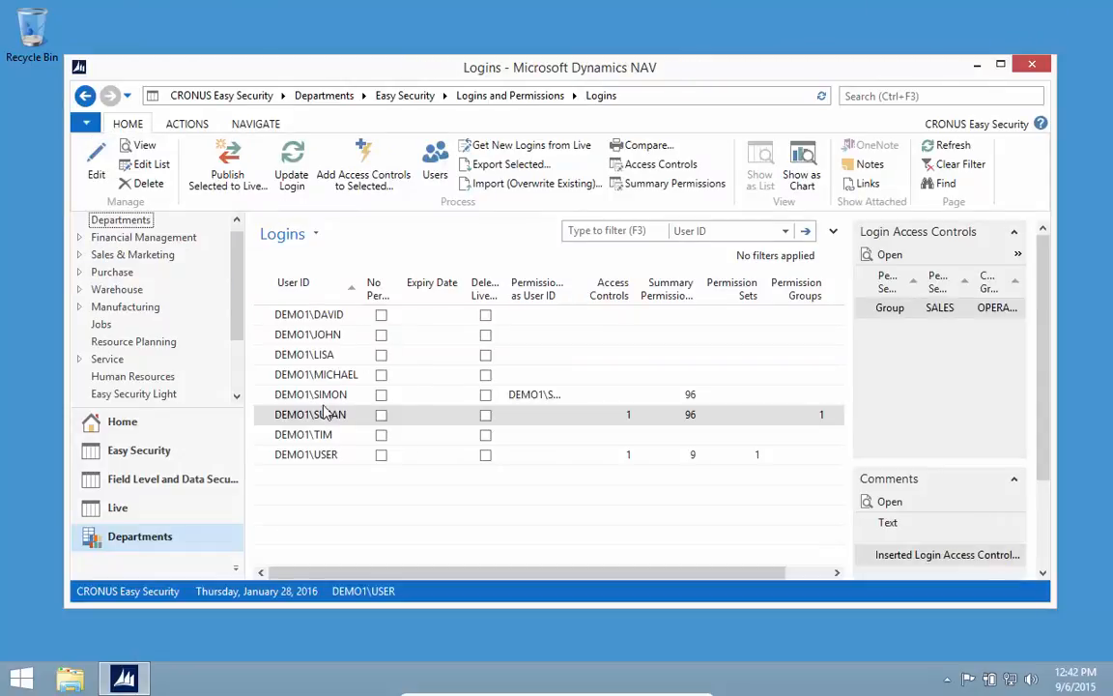
click(292, 170)
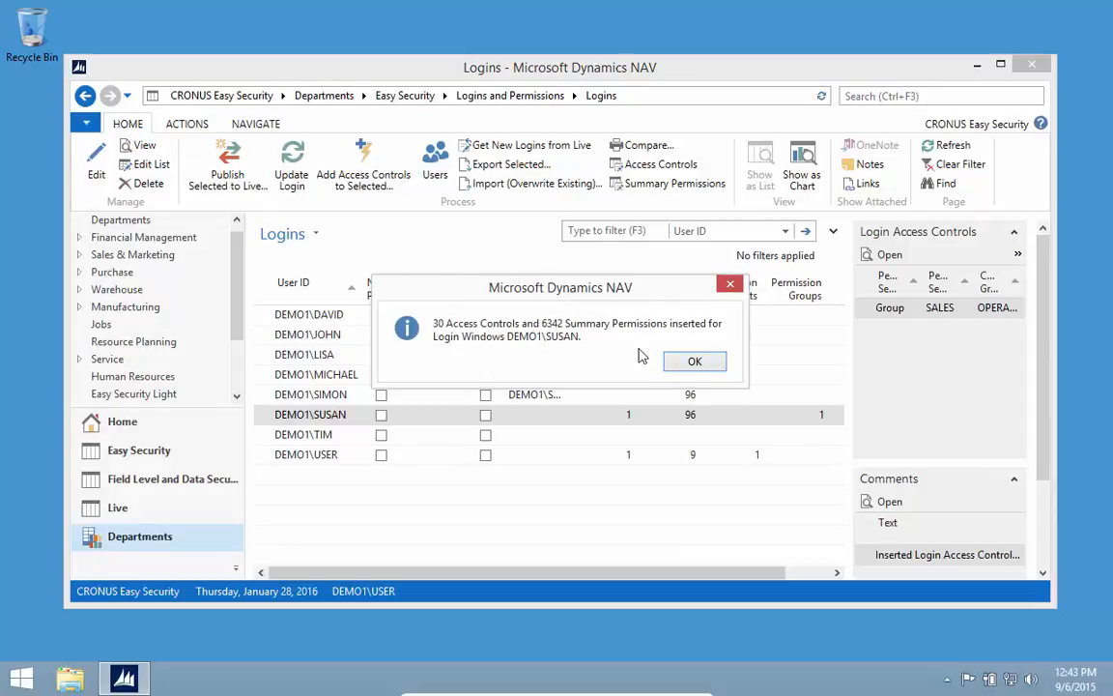
click(700, 361)
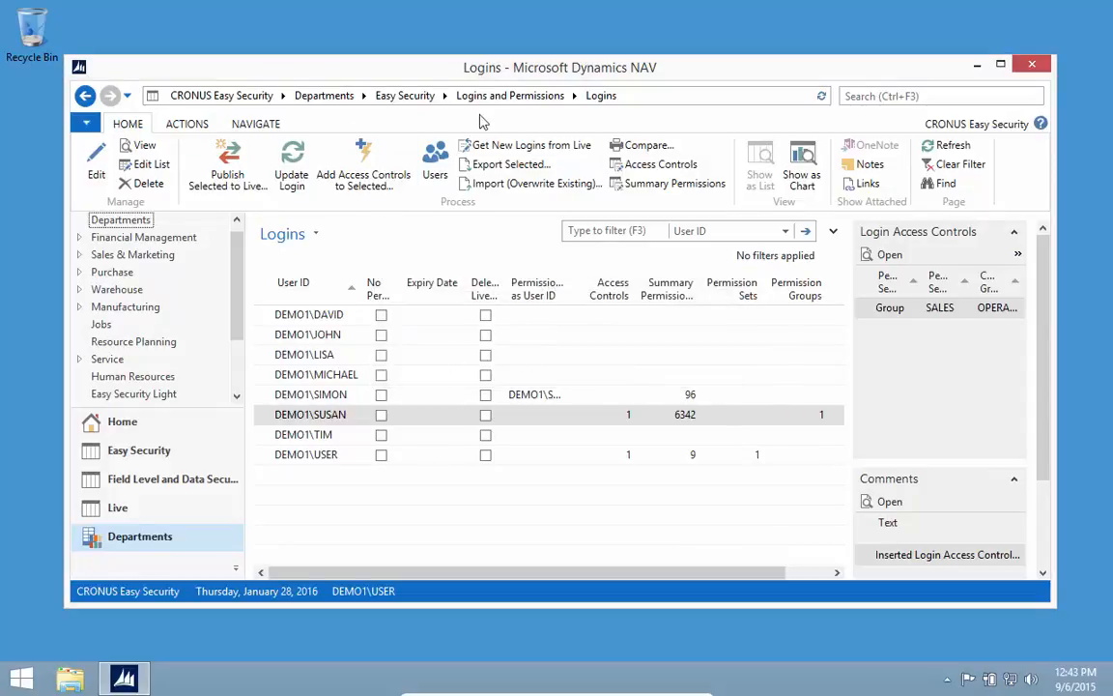
- Enable Manual Update of Summary Permissions in Security Setup and close the setup
click(445, 95)
scroll(391, 491, down, 4)
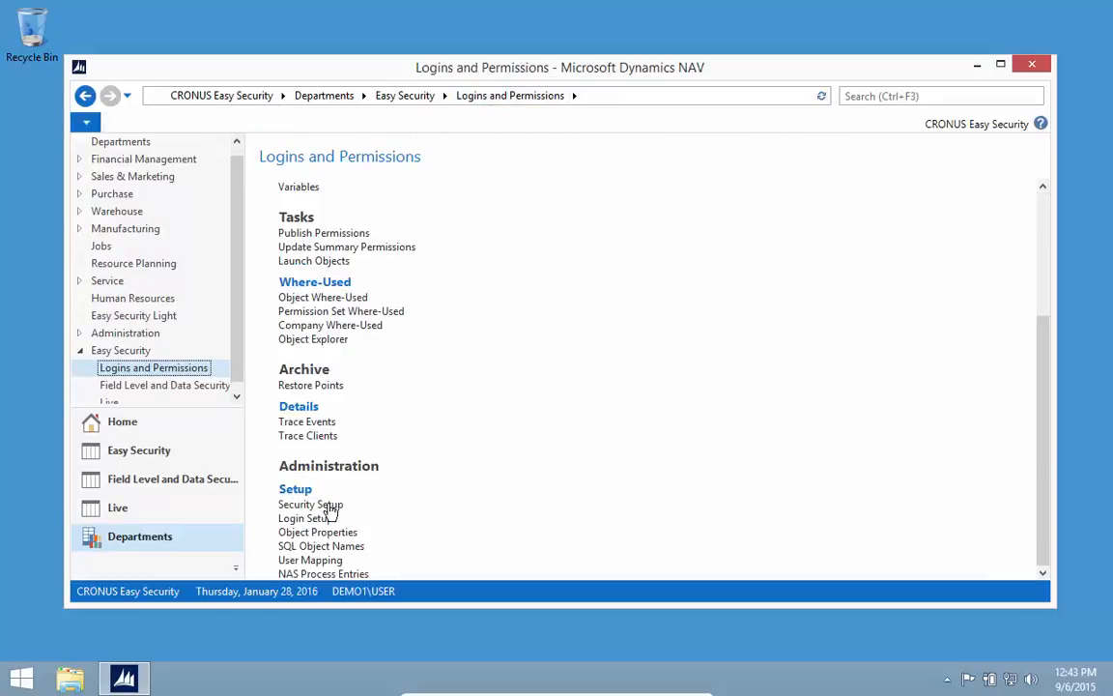
click(325, 508)
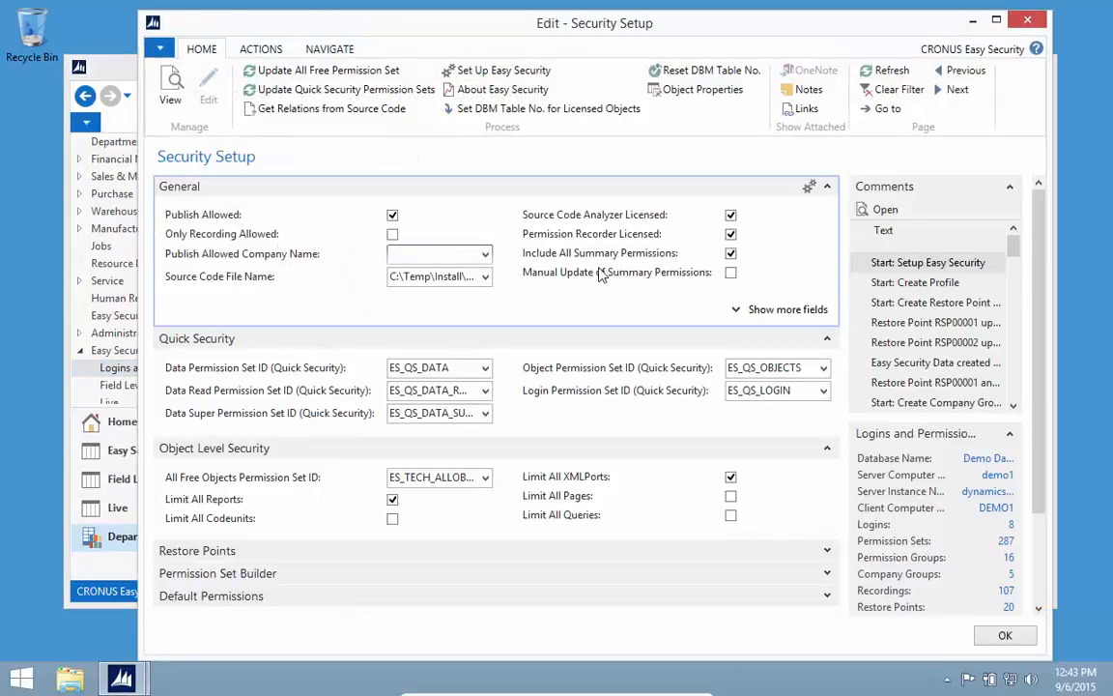
click(731, 274)
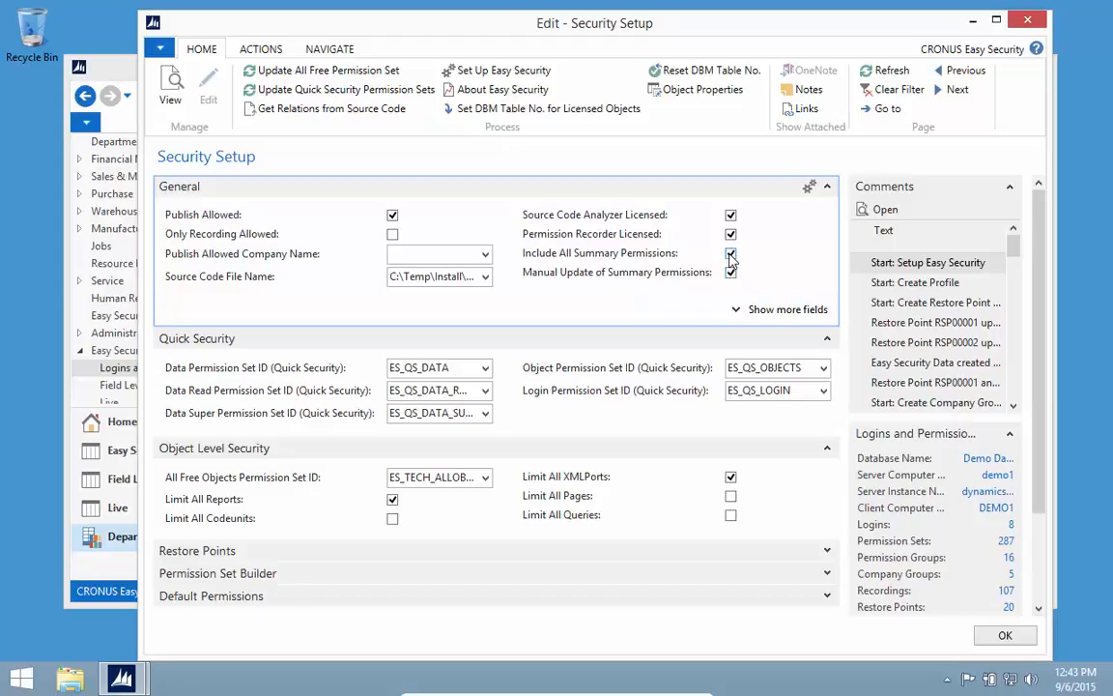
click(730, 271)
key(Escape)
- Update the login with the SALES permission group again with manual updating enabled, and open its summary permissions
scroll(373, 271, up, 3)
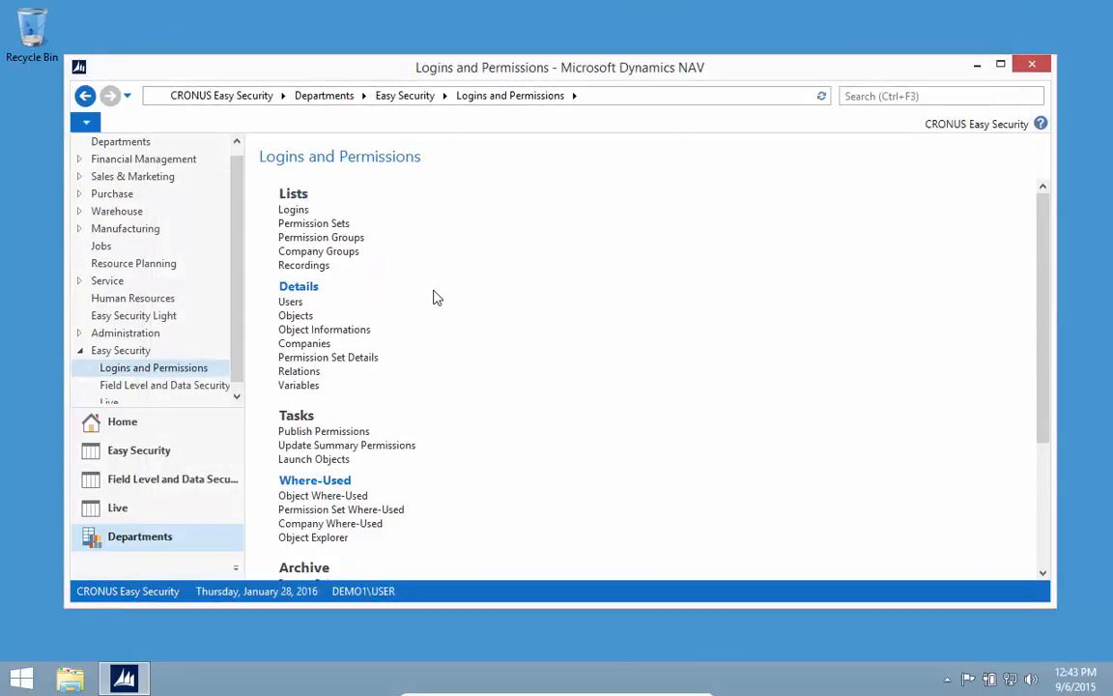
click(293, 210)
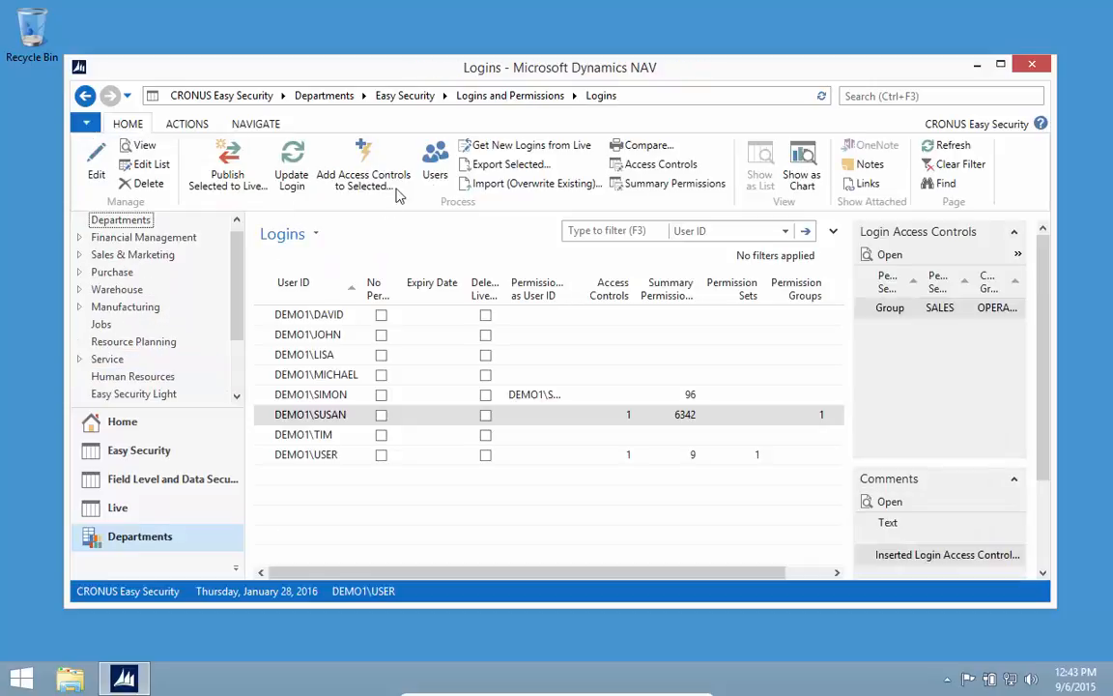
click(290, 172)
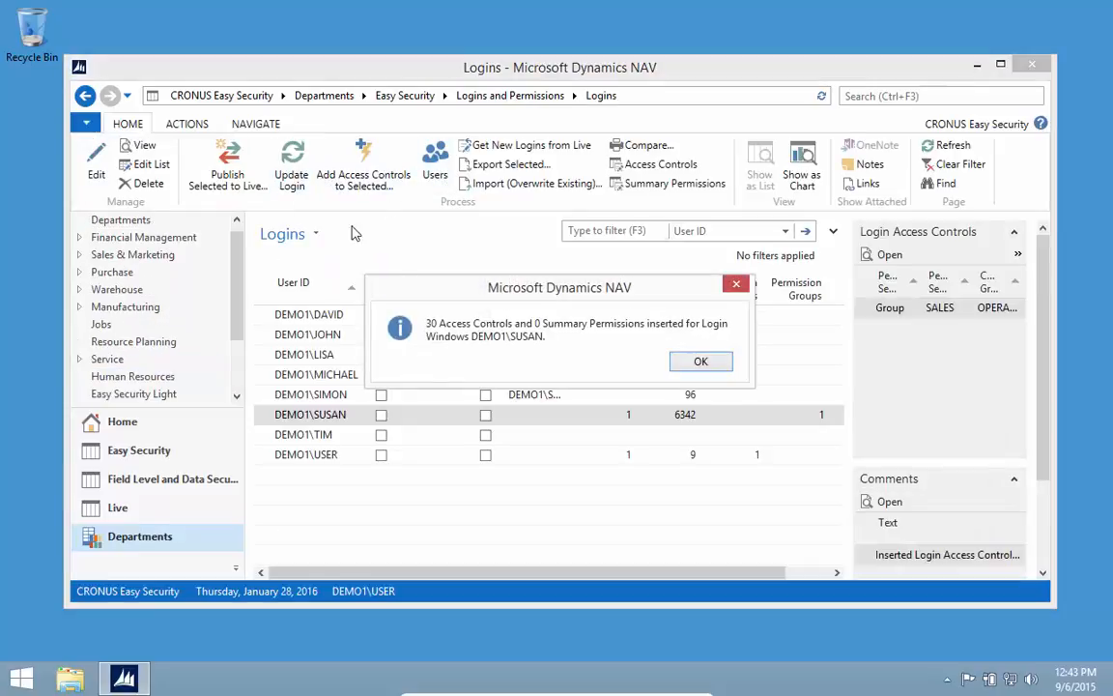
click(699, 364)
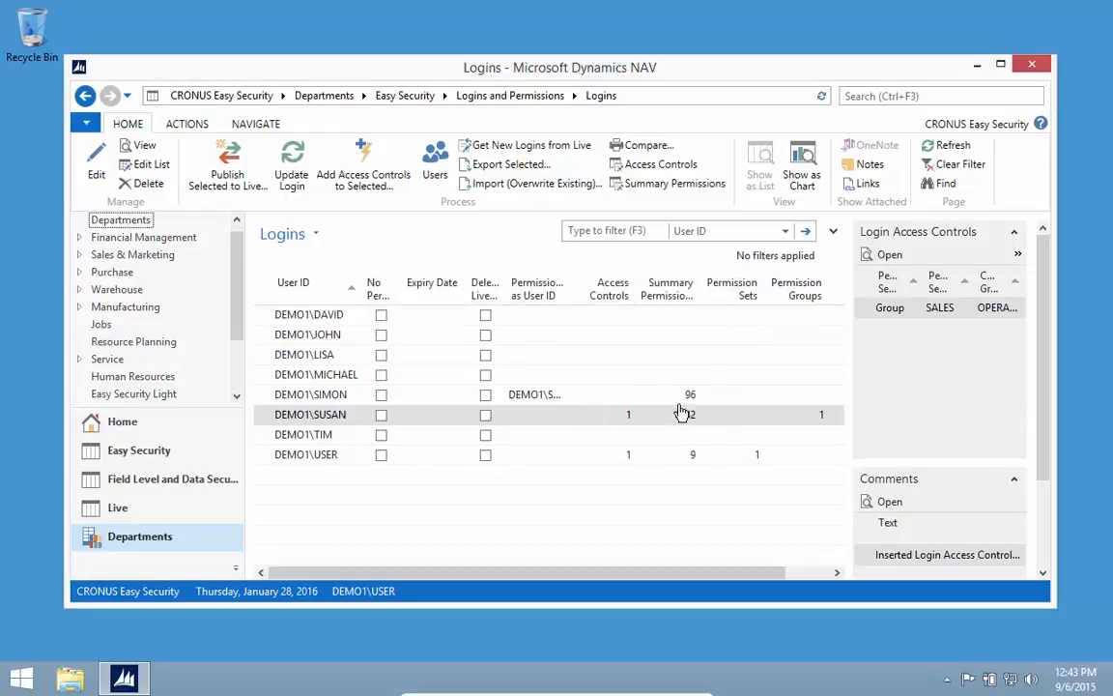
click(638, 188)
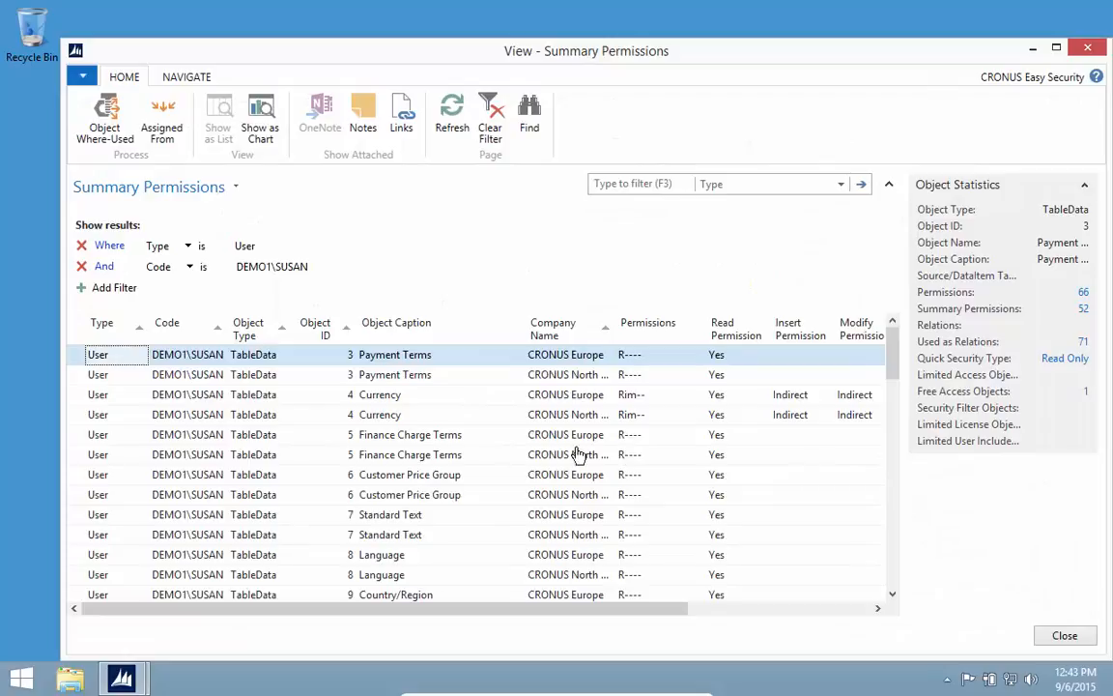
- Run the Update Summary Permissions task from Logins and Permissions with all record types included and Show Status off, and close its page
key(Escape)
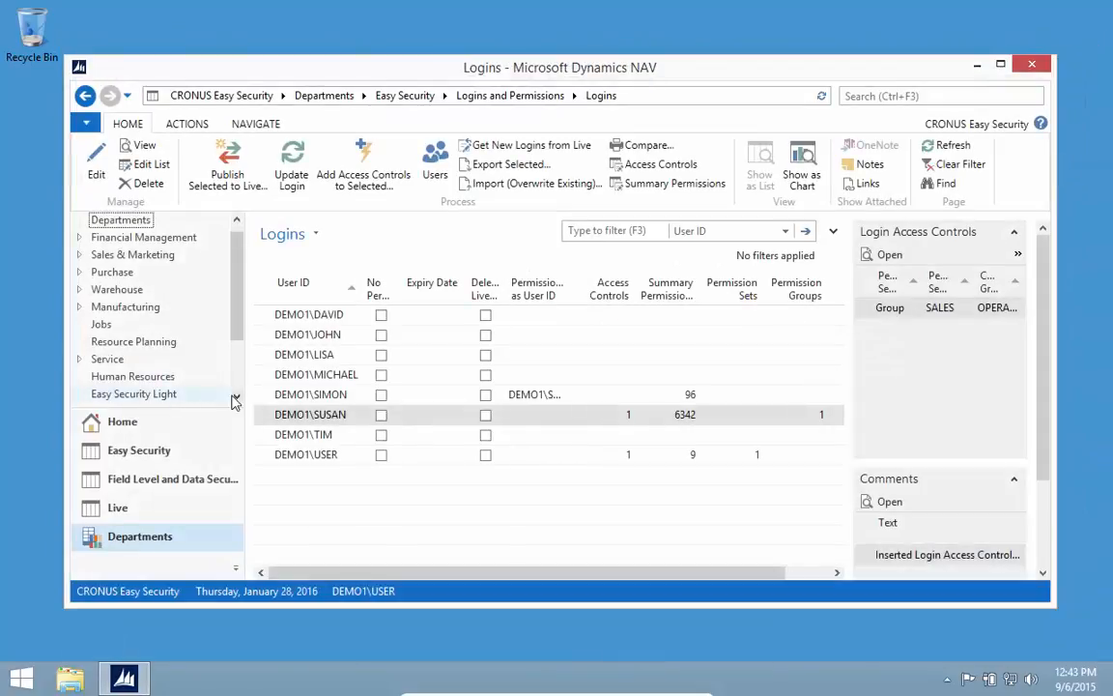
scroll(238, 386, down, 2)
click(151, 361)
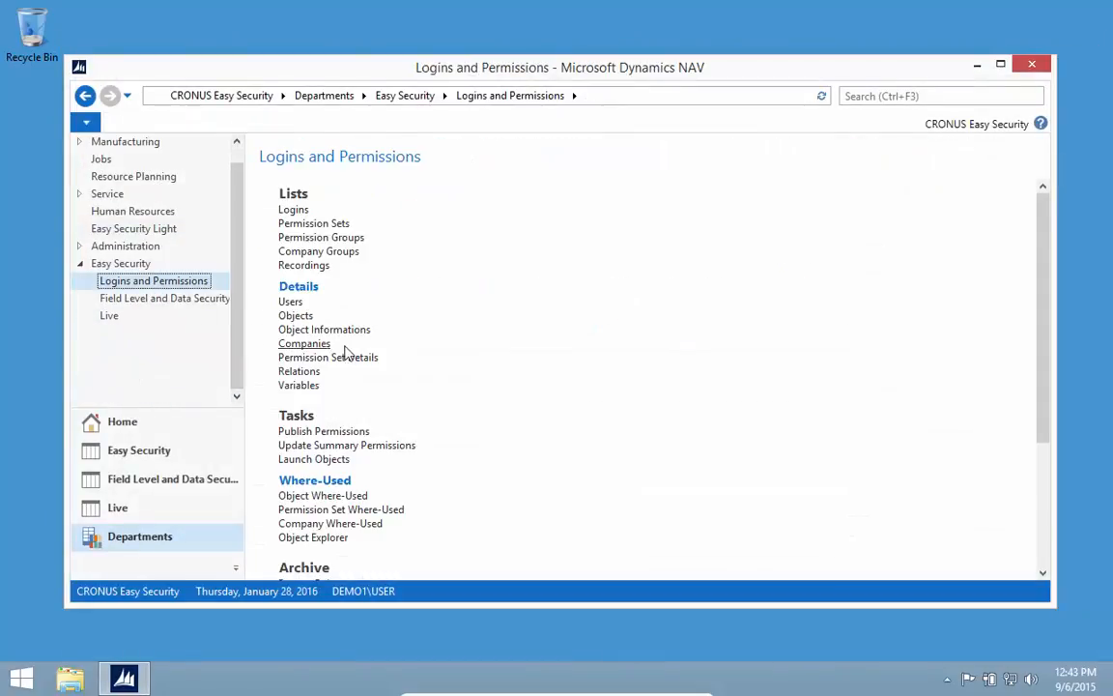
click(344, 446)
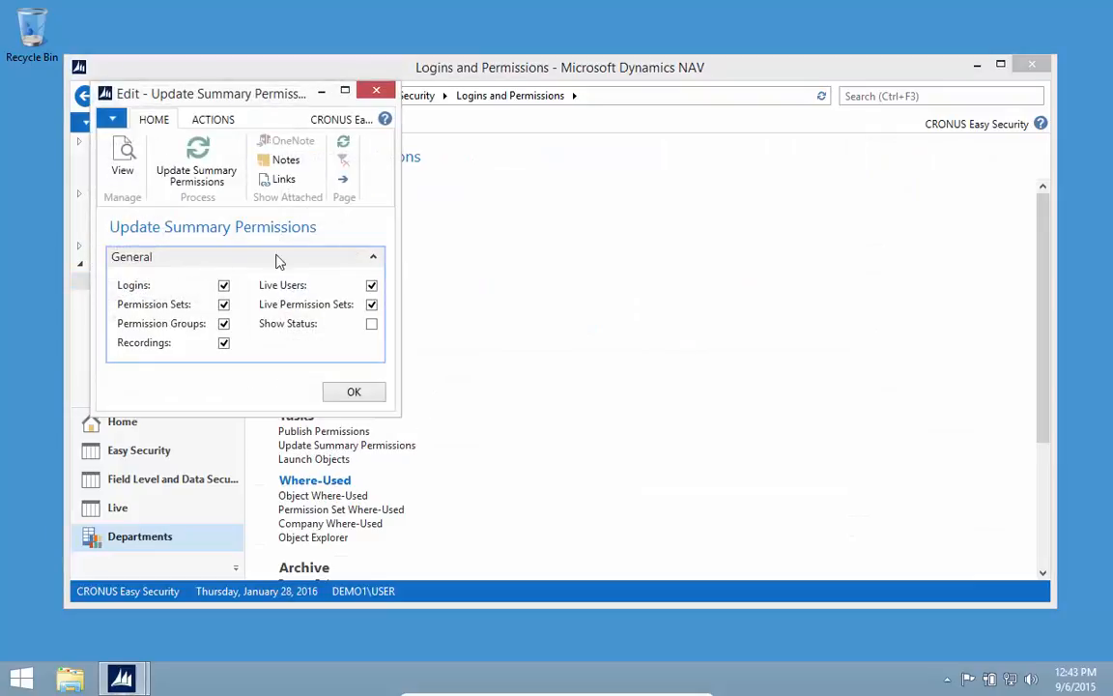
click(194, 176)
click(346, 393)
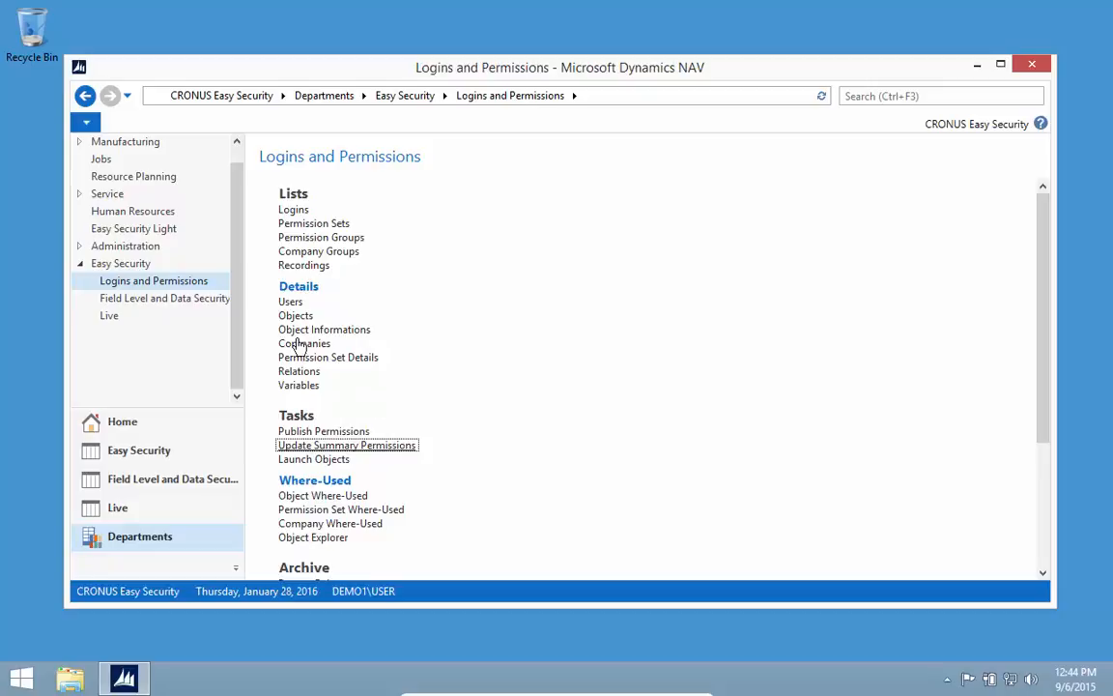
- Open the summary permissions of the live user that corresponds to the login with the SALES permission group
click(109, 316)
click(301, 210)
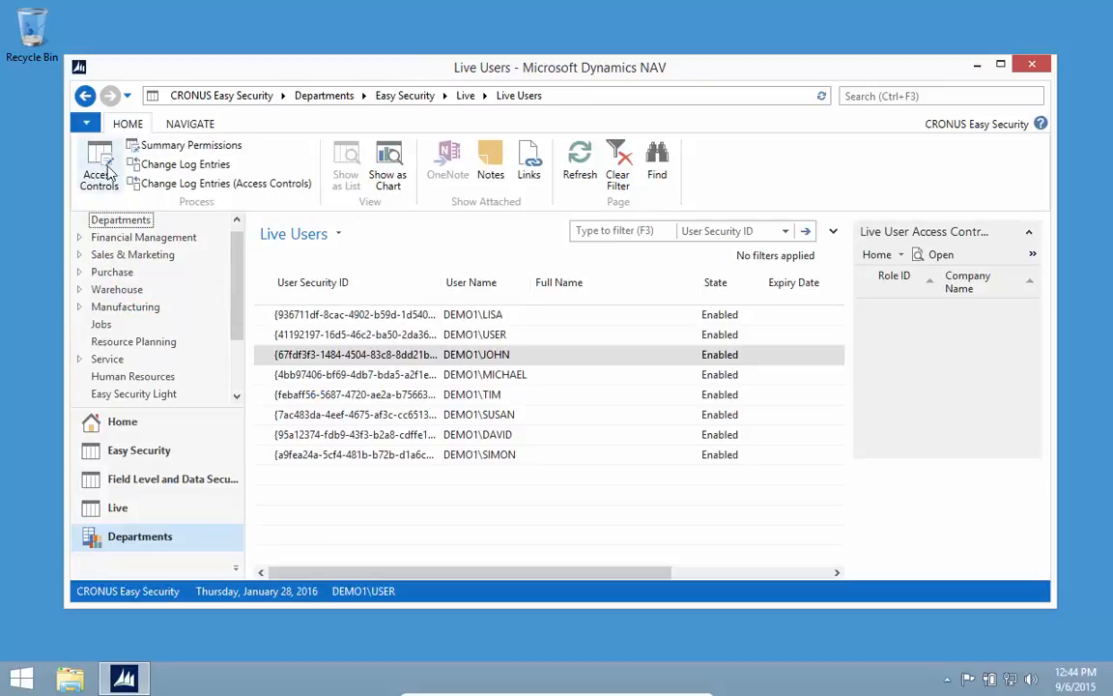
click(383, 391)
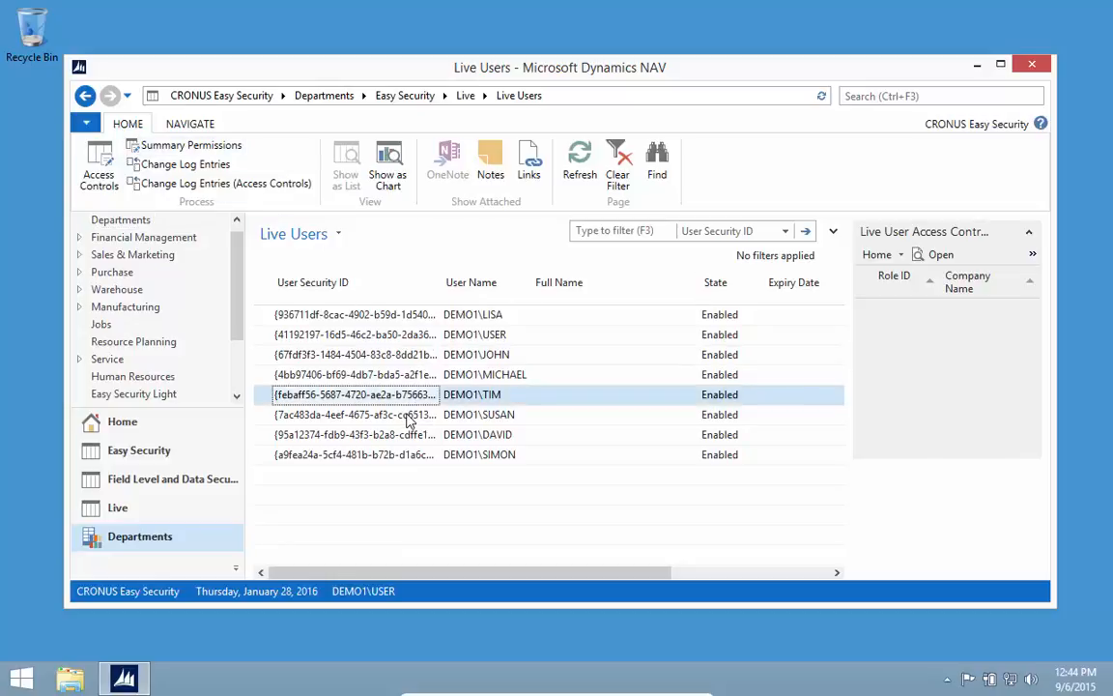
click(407, 417)
click(190, 145)
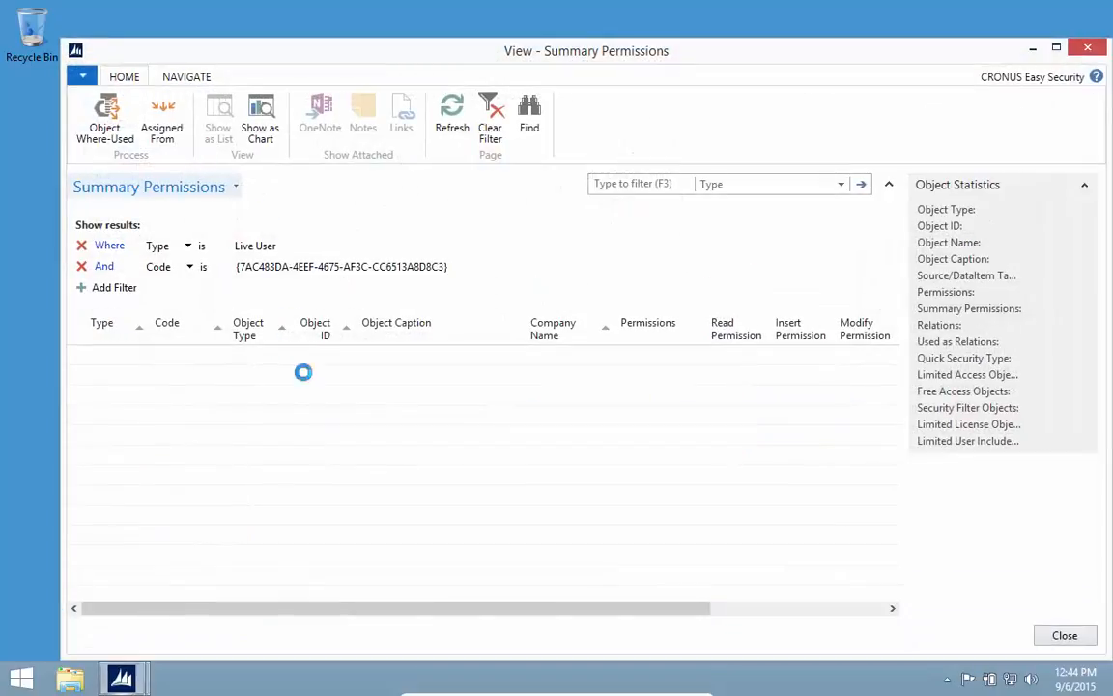
- Examine the live user's summary permissions across the TableData, Table, Report and Codeunit objects in both companies
scroll(432, 507, down, 5)
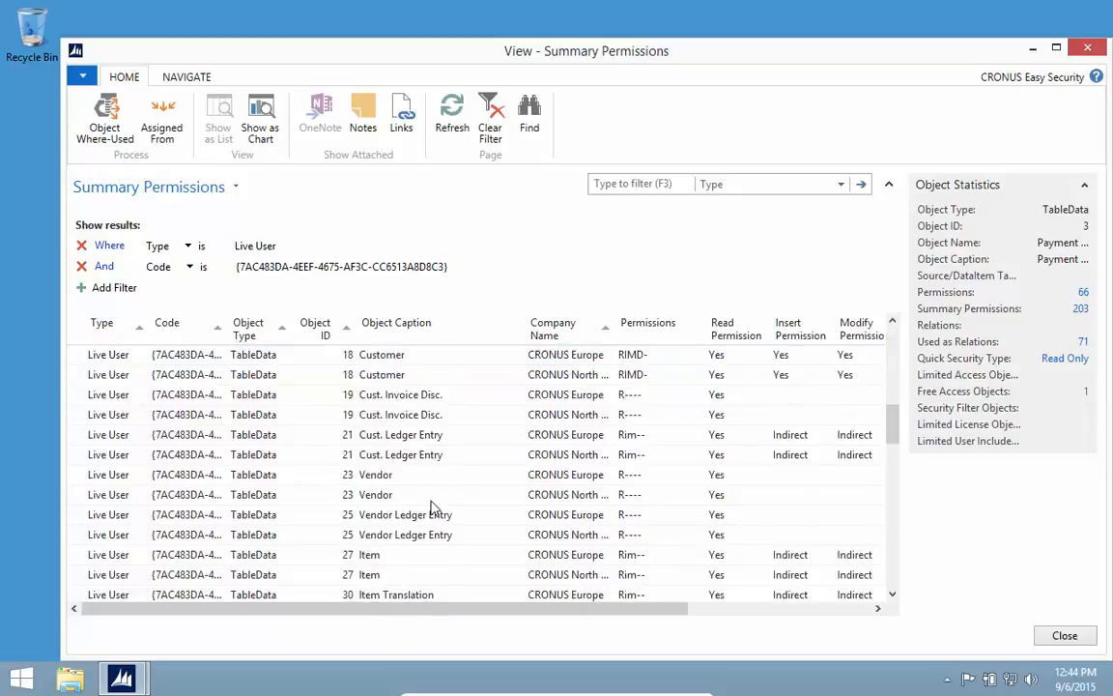
scroll(435, 511, down, 14)
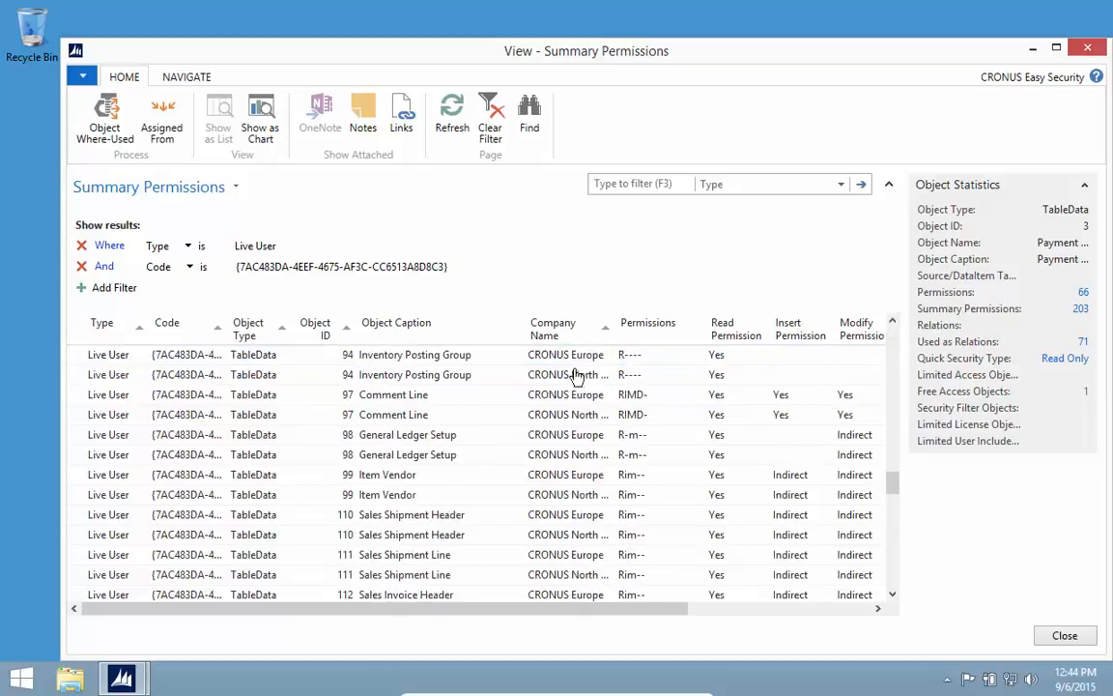
scroll(568, 411, up, 12)
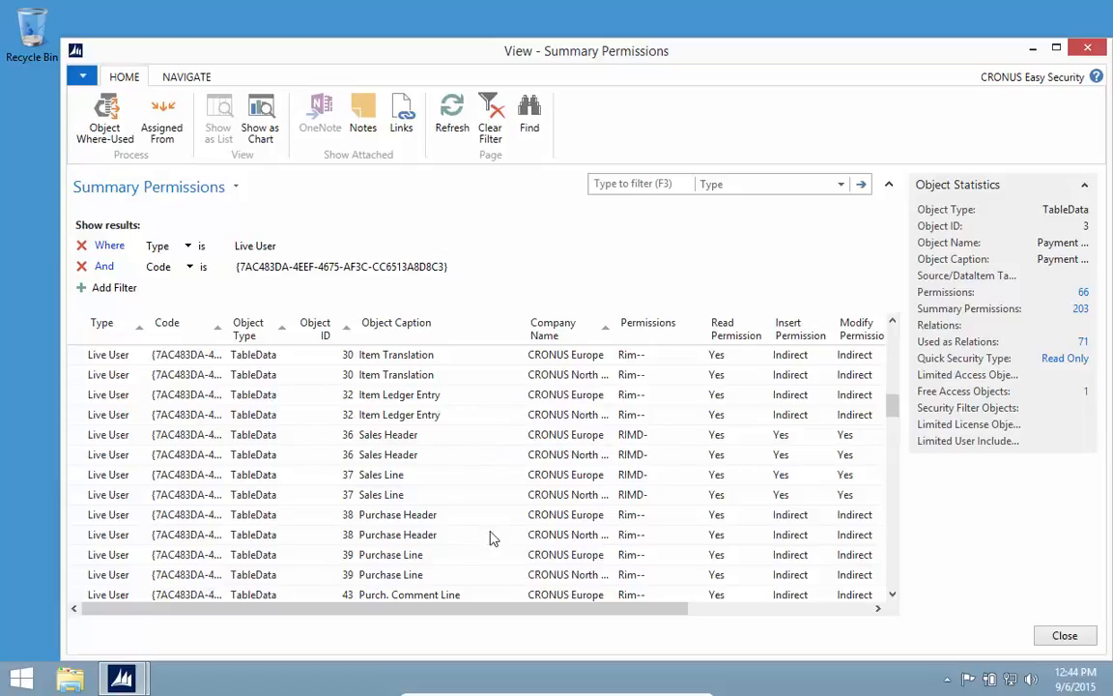
scroll(580, 522, down, 8)
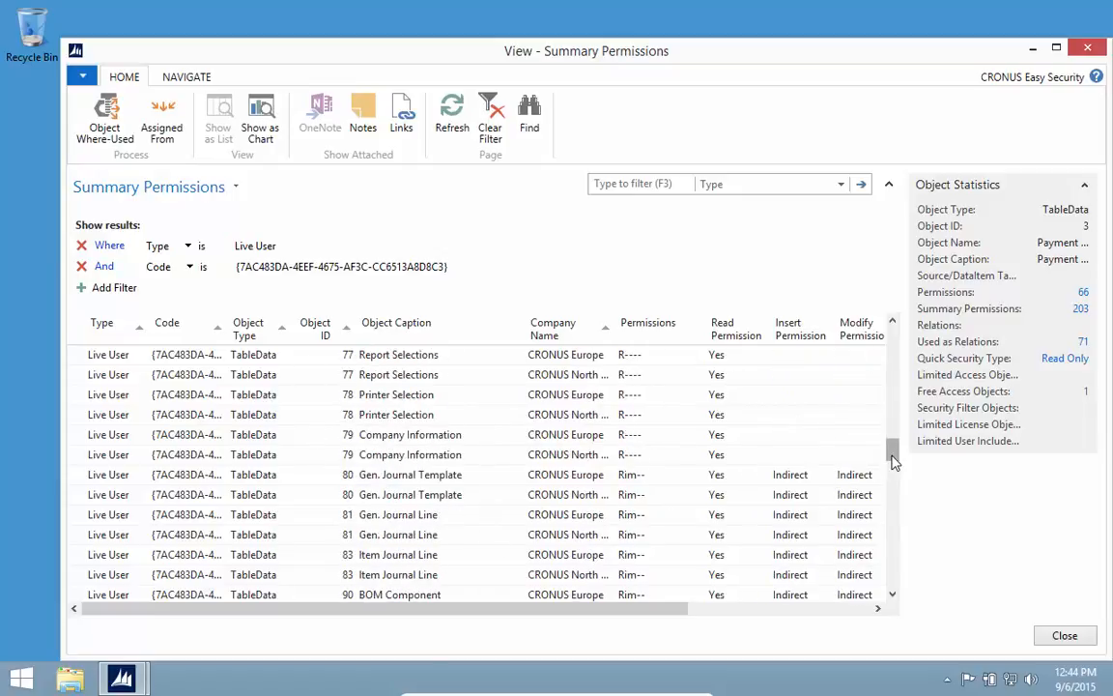
drag(893, 462, 904, 614)
scroll(461, 515, down, 8)
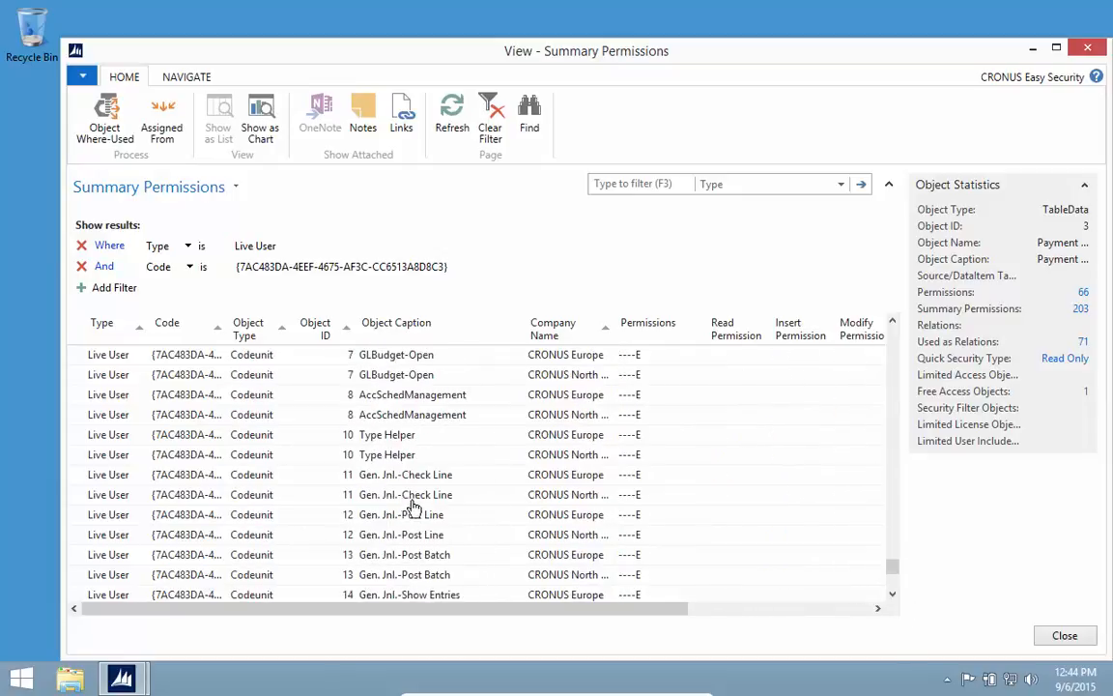
scroll(351, 454, up, 7)
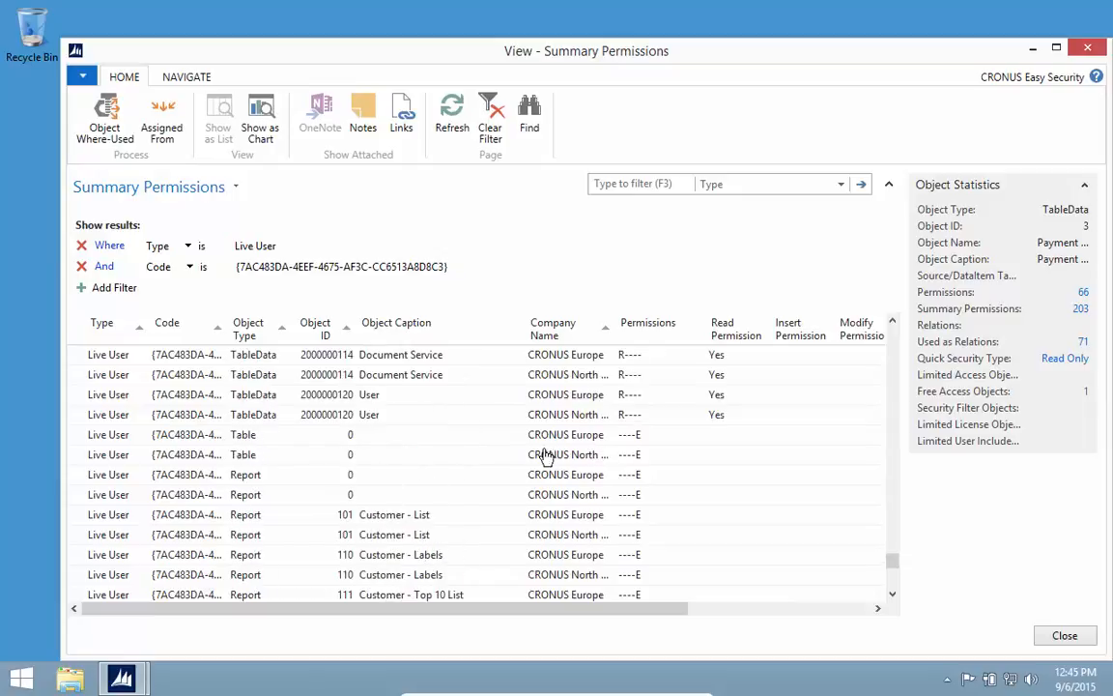
scroll(377, 456, down, 5)
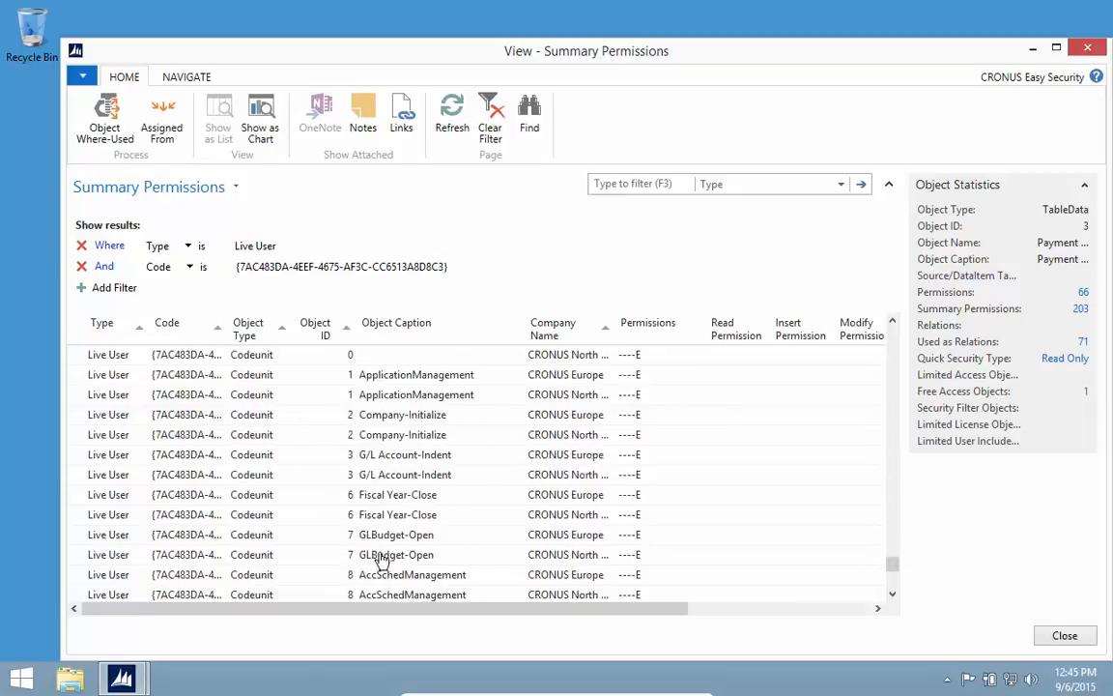
scroll(382, 561, down, 4)
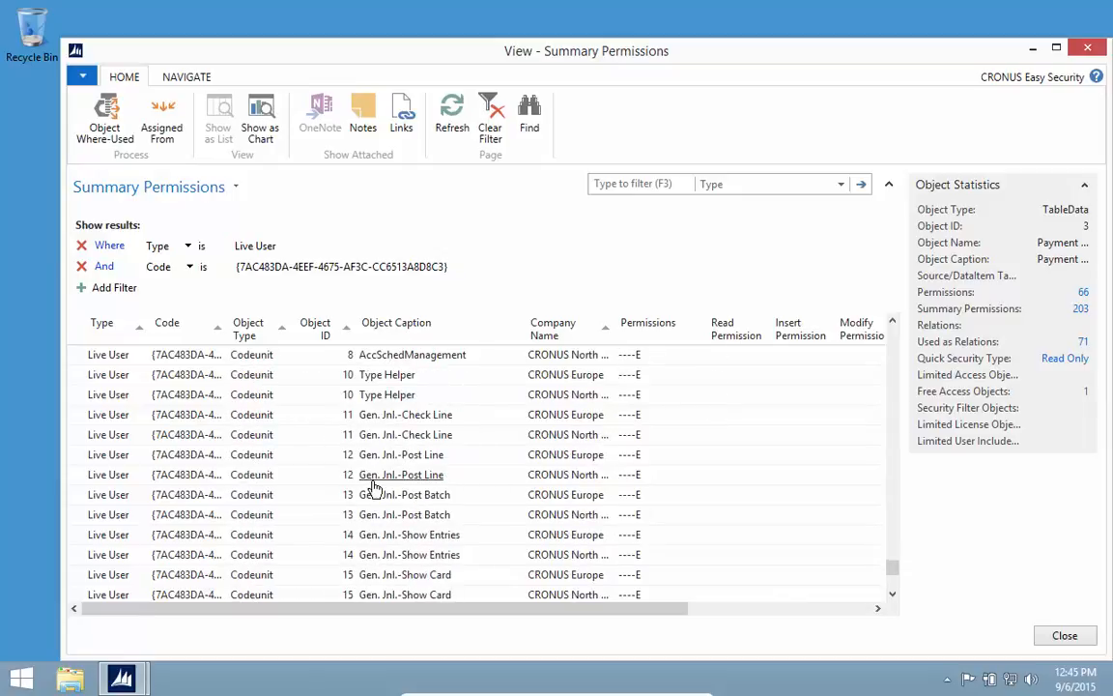